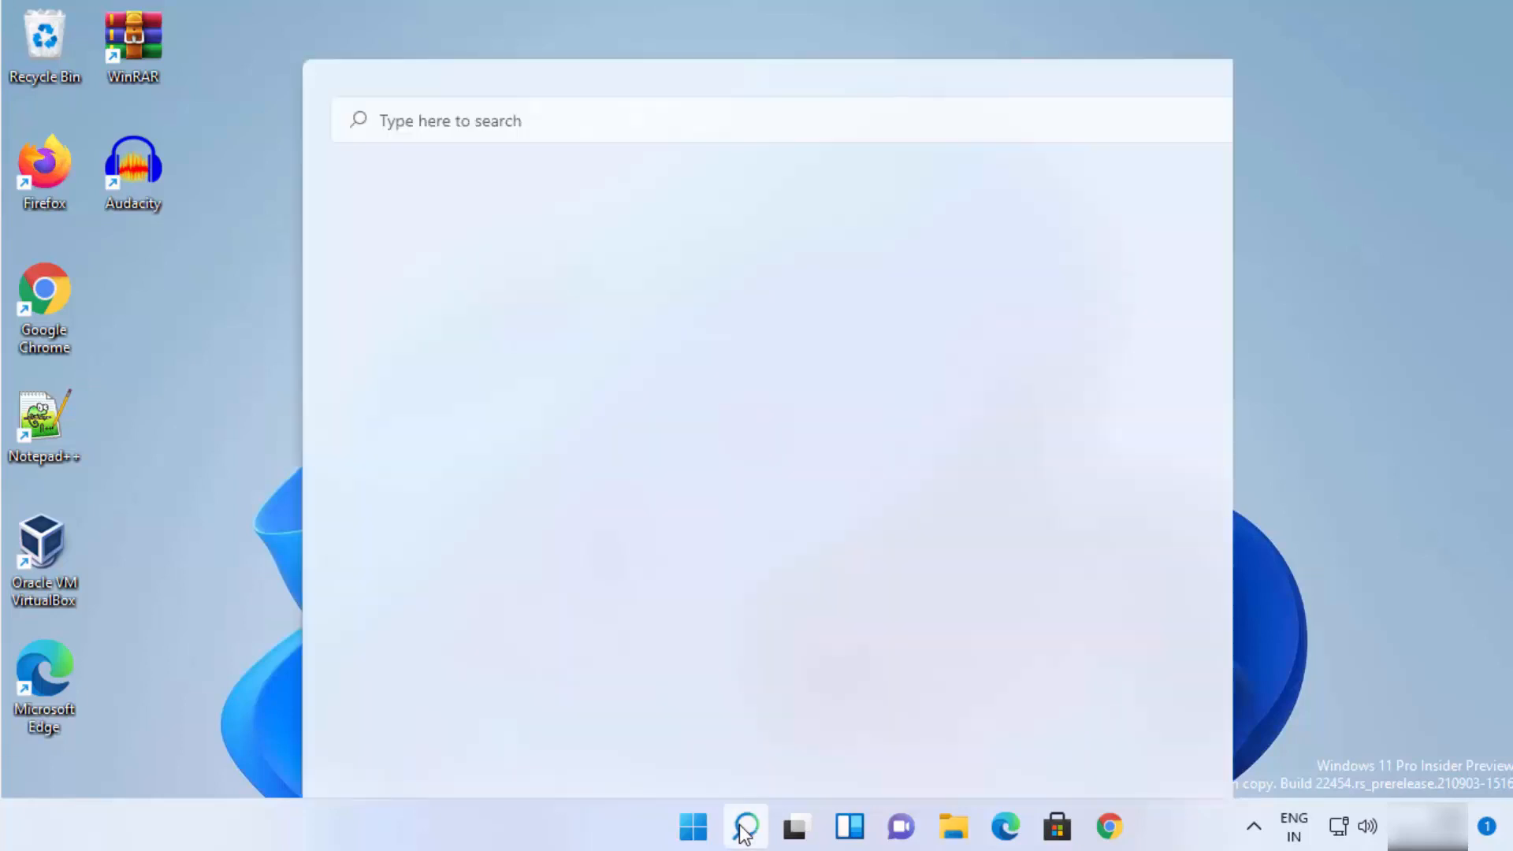
# Step: Find and open the Settings app, and open the Sign-in options page of the Accounts settings
pyautogui.write('s')
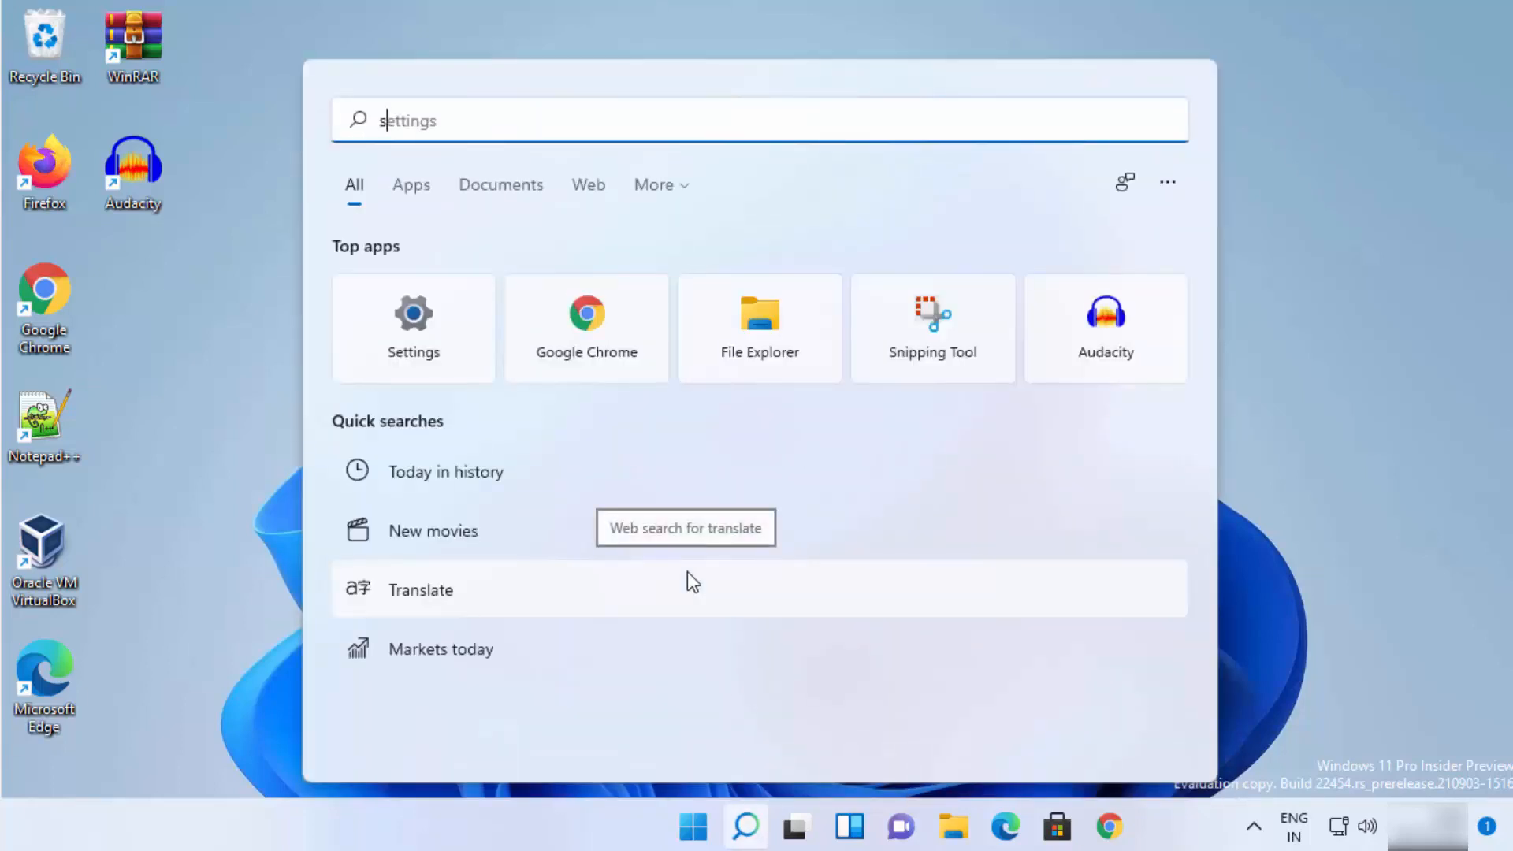
pyautogui.write('etii')
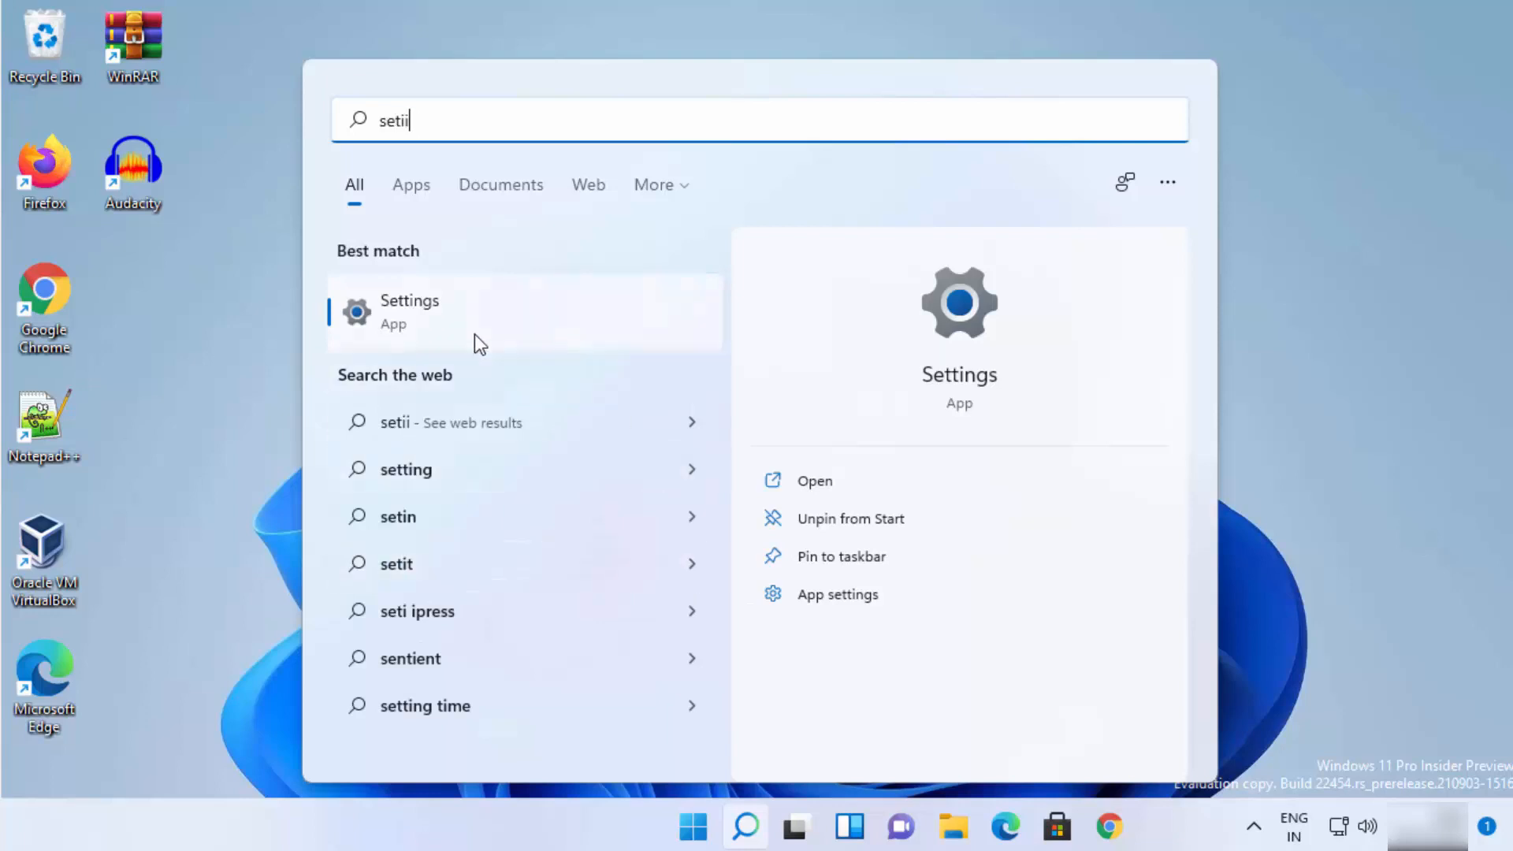
pyautogui.click(434, 314)
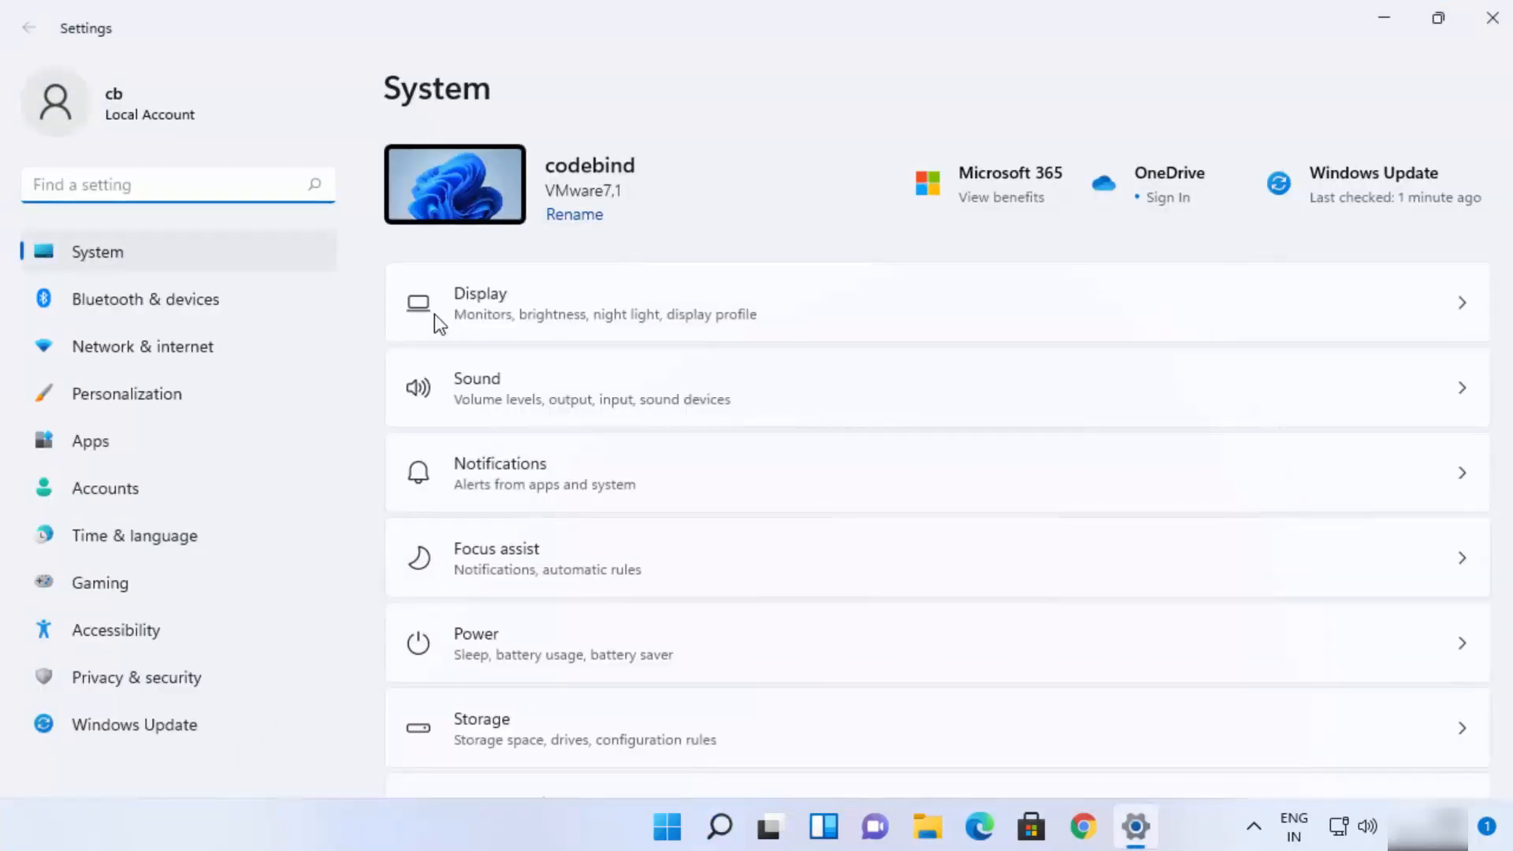
pyautogui.click(182, 490)
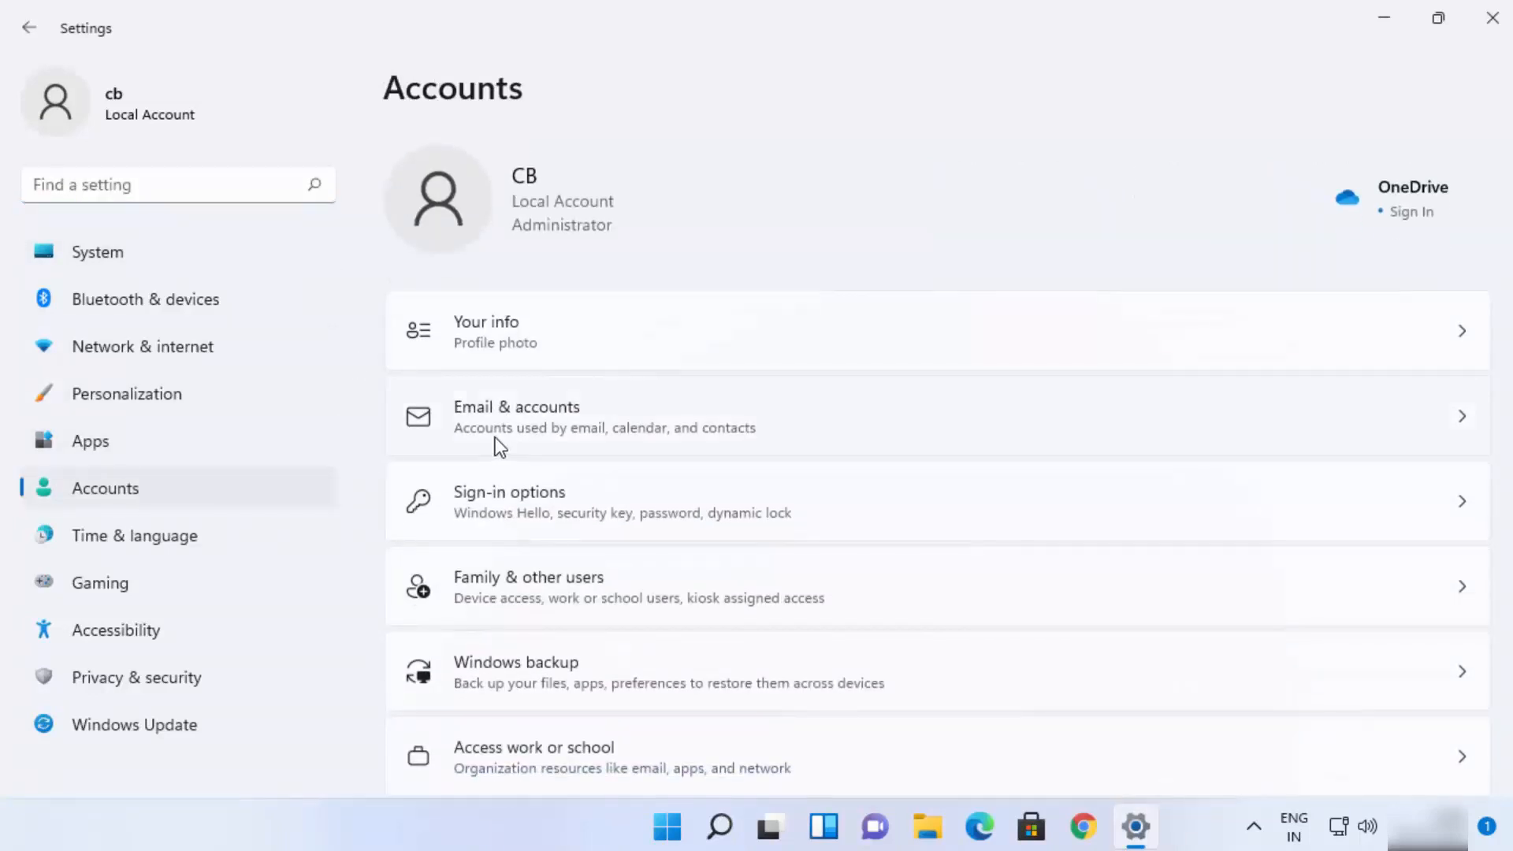
pyautogui.scroll(-1, 623, 430)
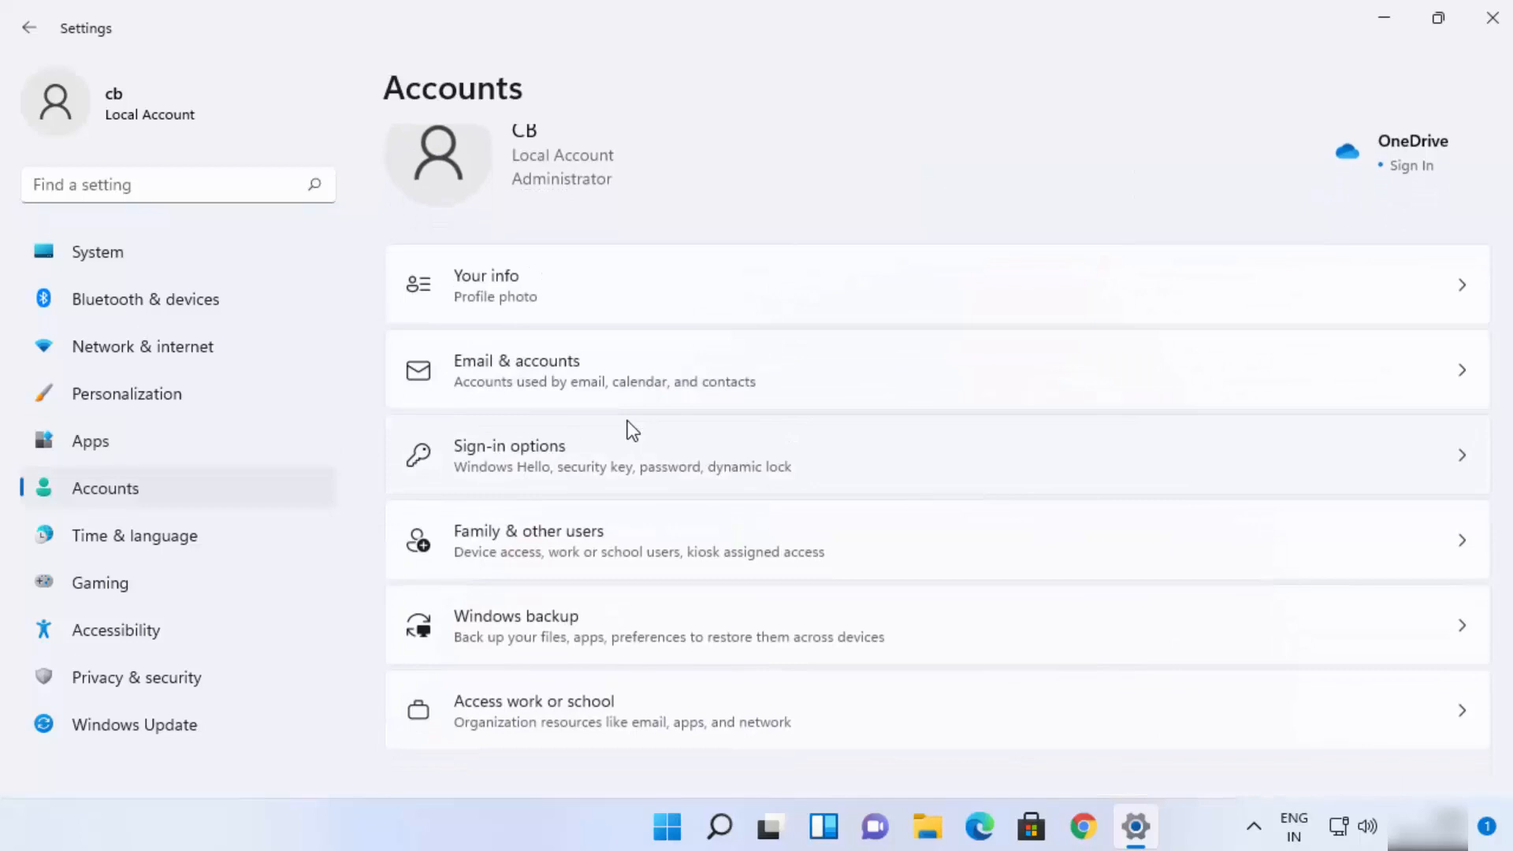
pyautogui.click(562, 458)
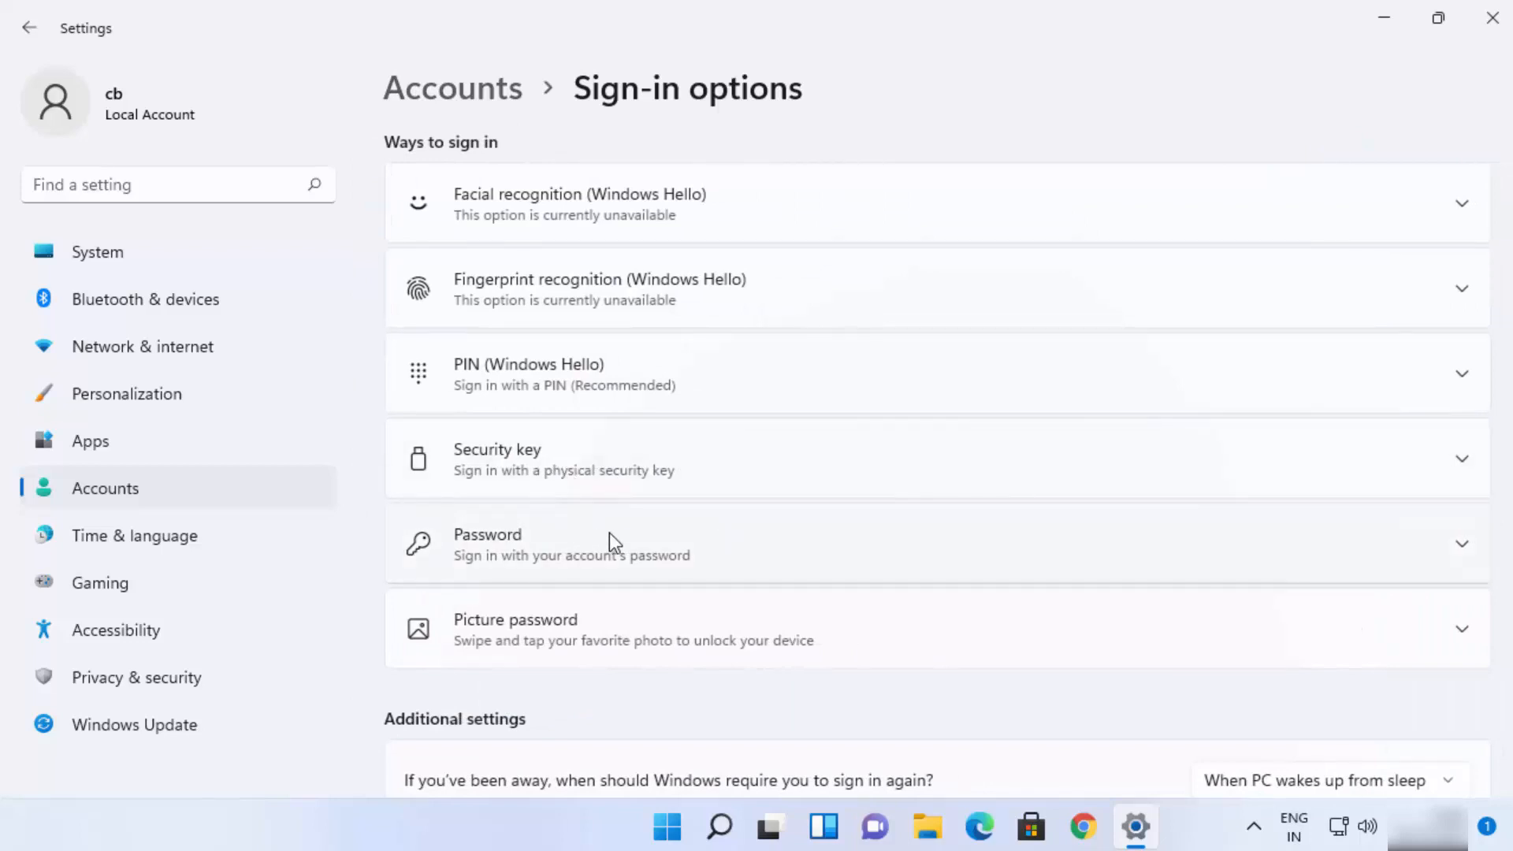
# Step: Start changing the account's sign-in password and enter the current password to verify the account
pyautogui.click(659, 547)
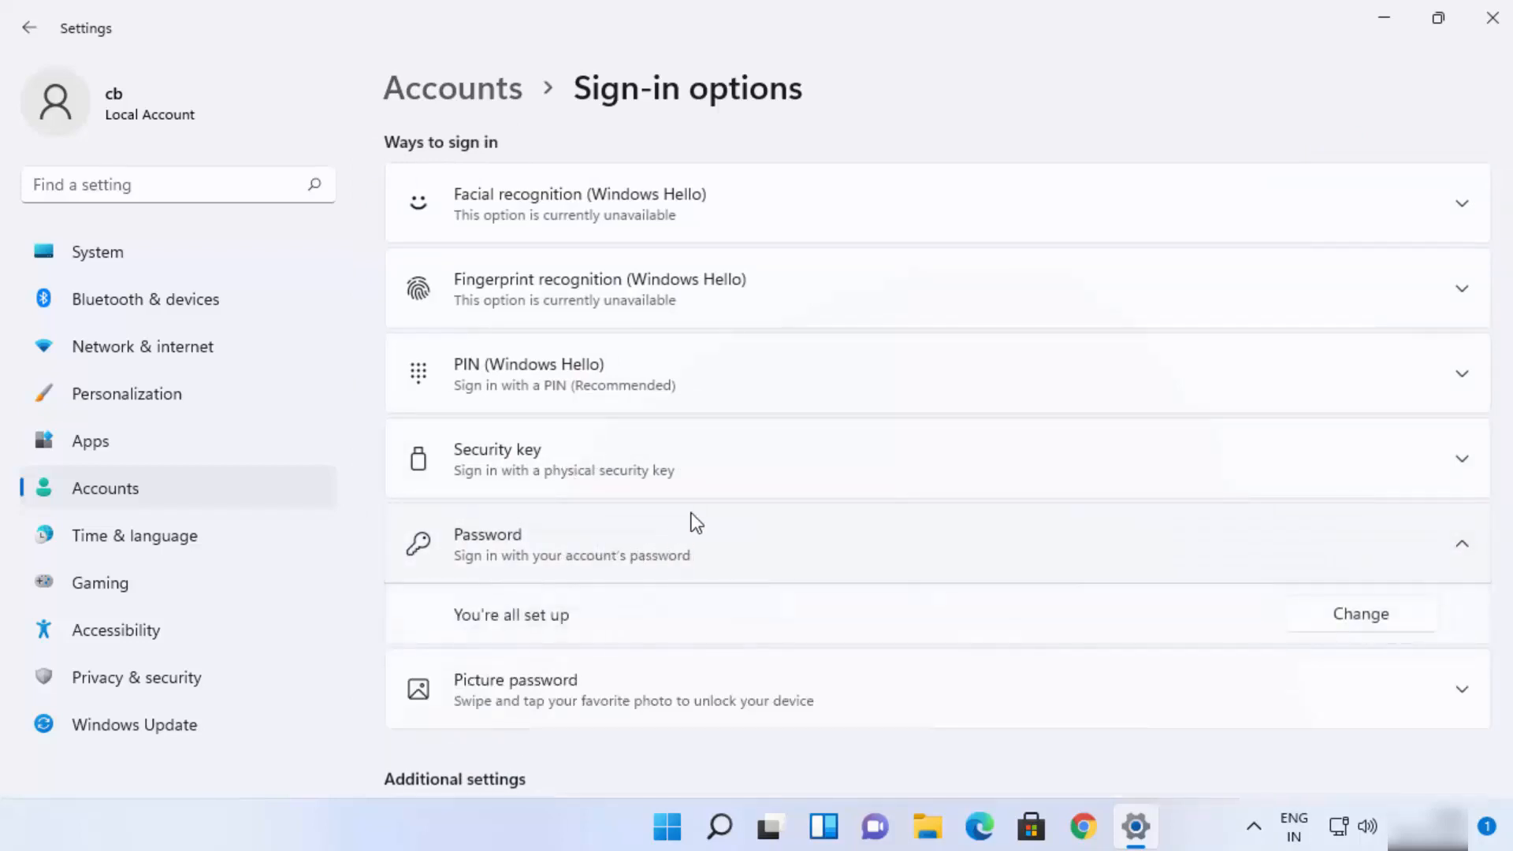
pyautogui.scroll(-1, 697, 523)
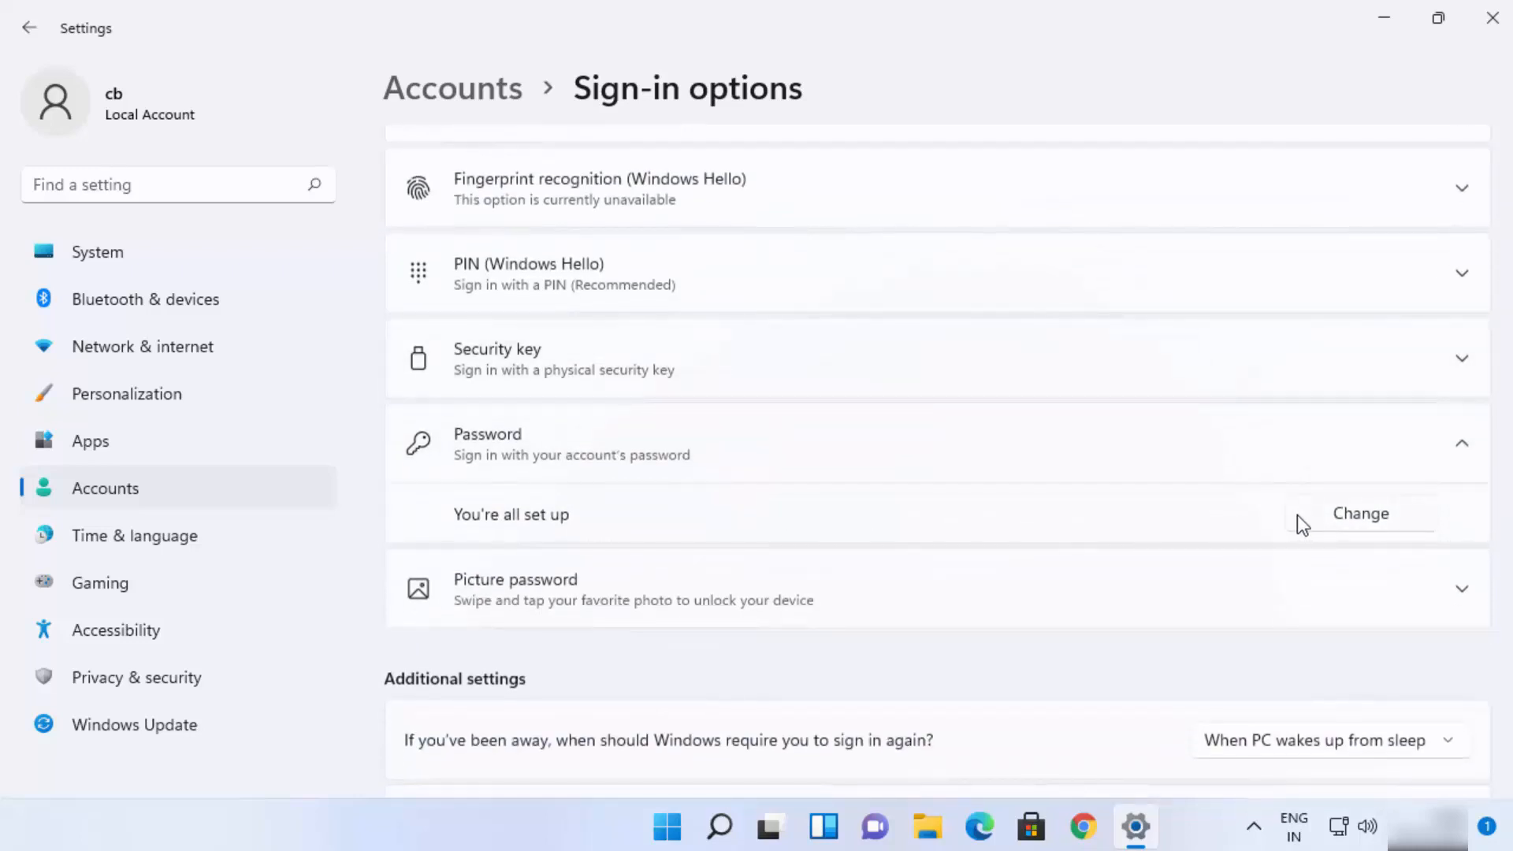
pyautogui.click(1348, 520)
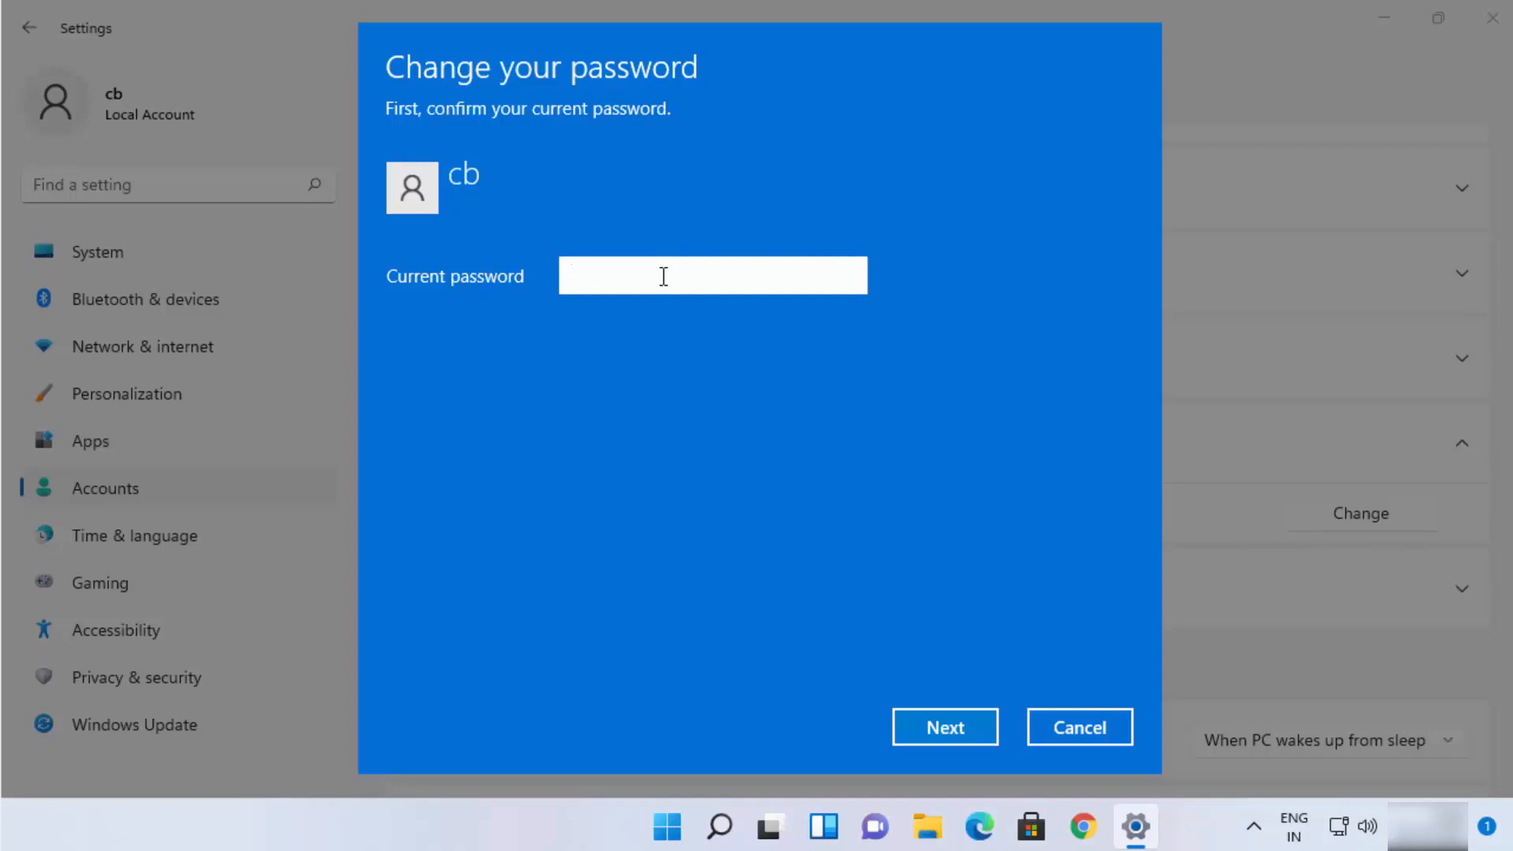
pyautogui.write('••••••')
pyautogui.click(911, 722)
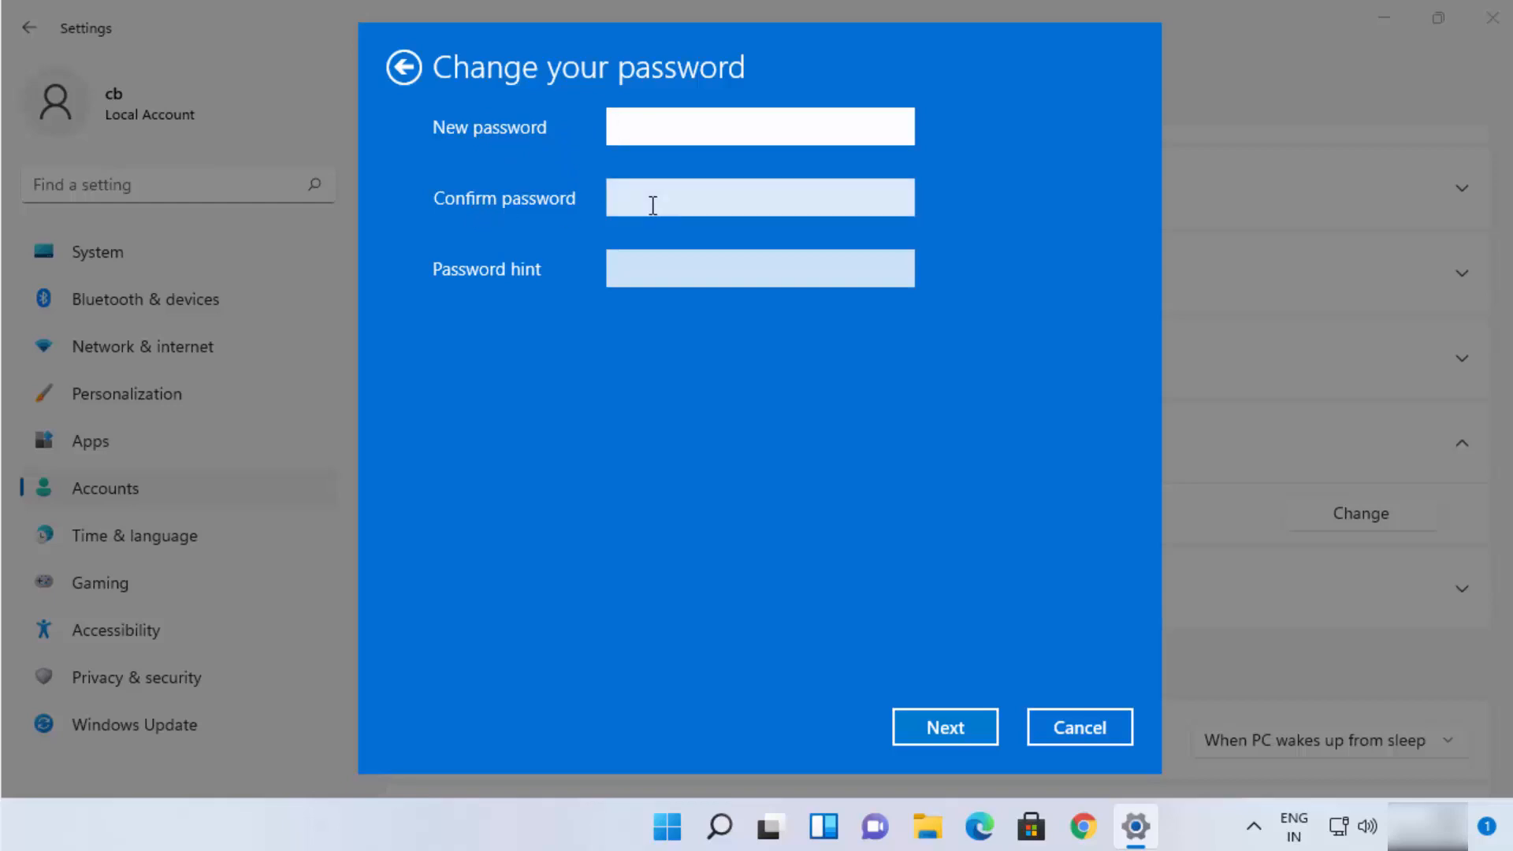
# Step: Leave the new and confirmation passwords blank, set the hint to "no password", finish the change and close Settings
pyautogui.click(654, 269)
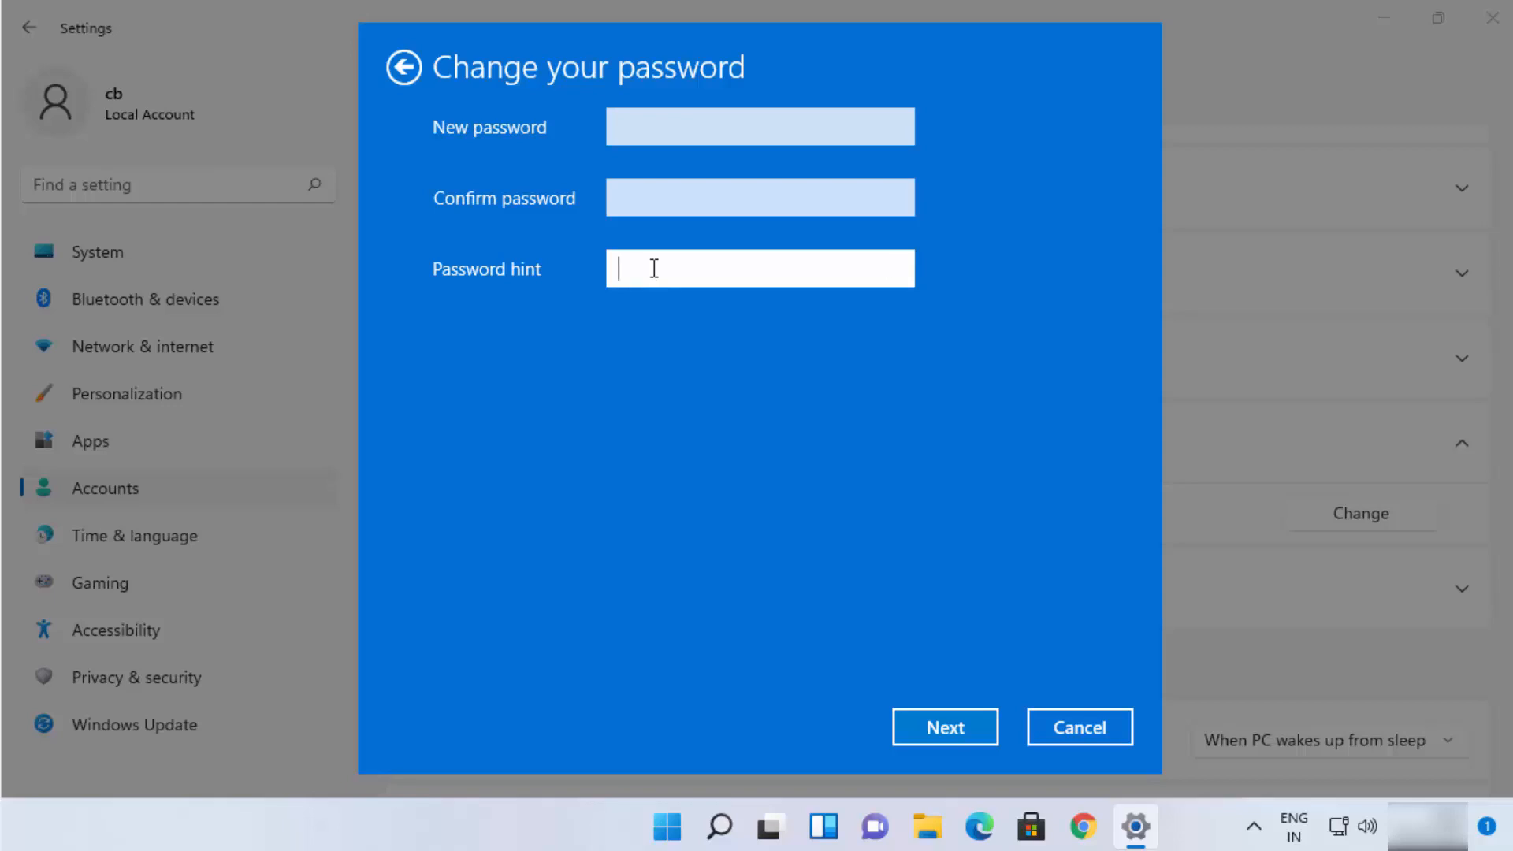
pyautogui.write('no password')
pyautogui.click(924, 727)
pyautogui.click(920, 729)
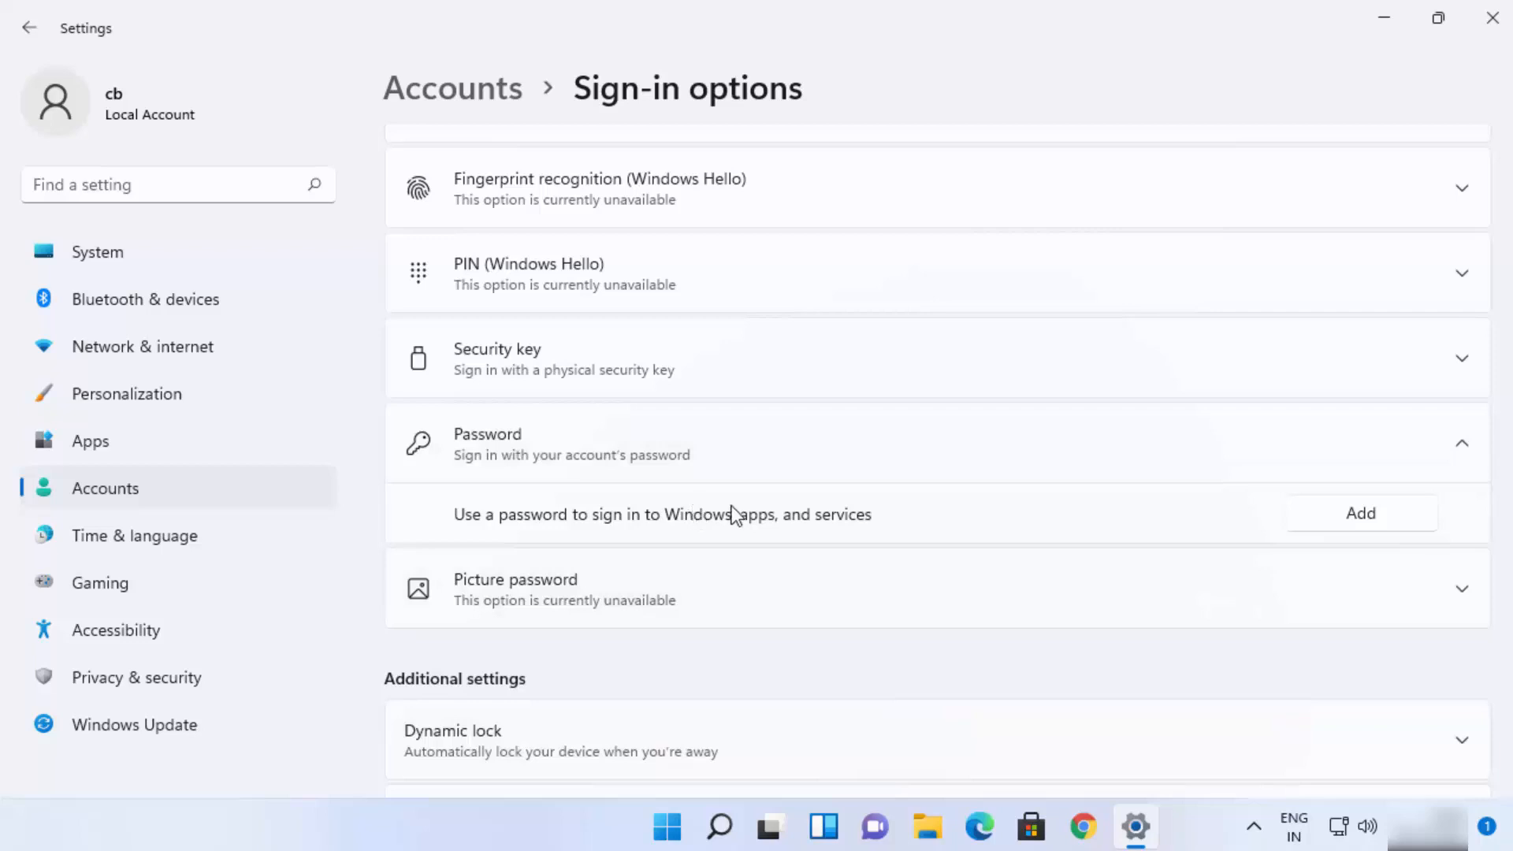
pyautogui.click(1474, 32)
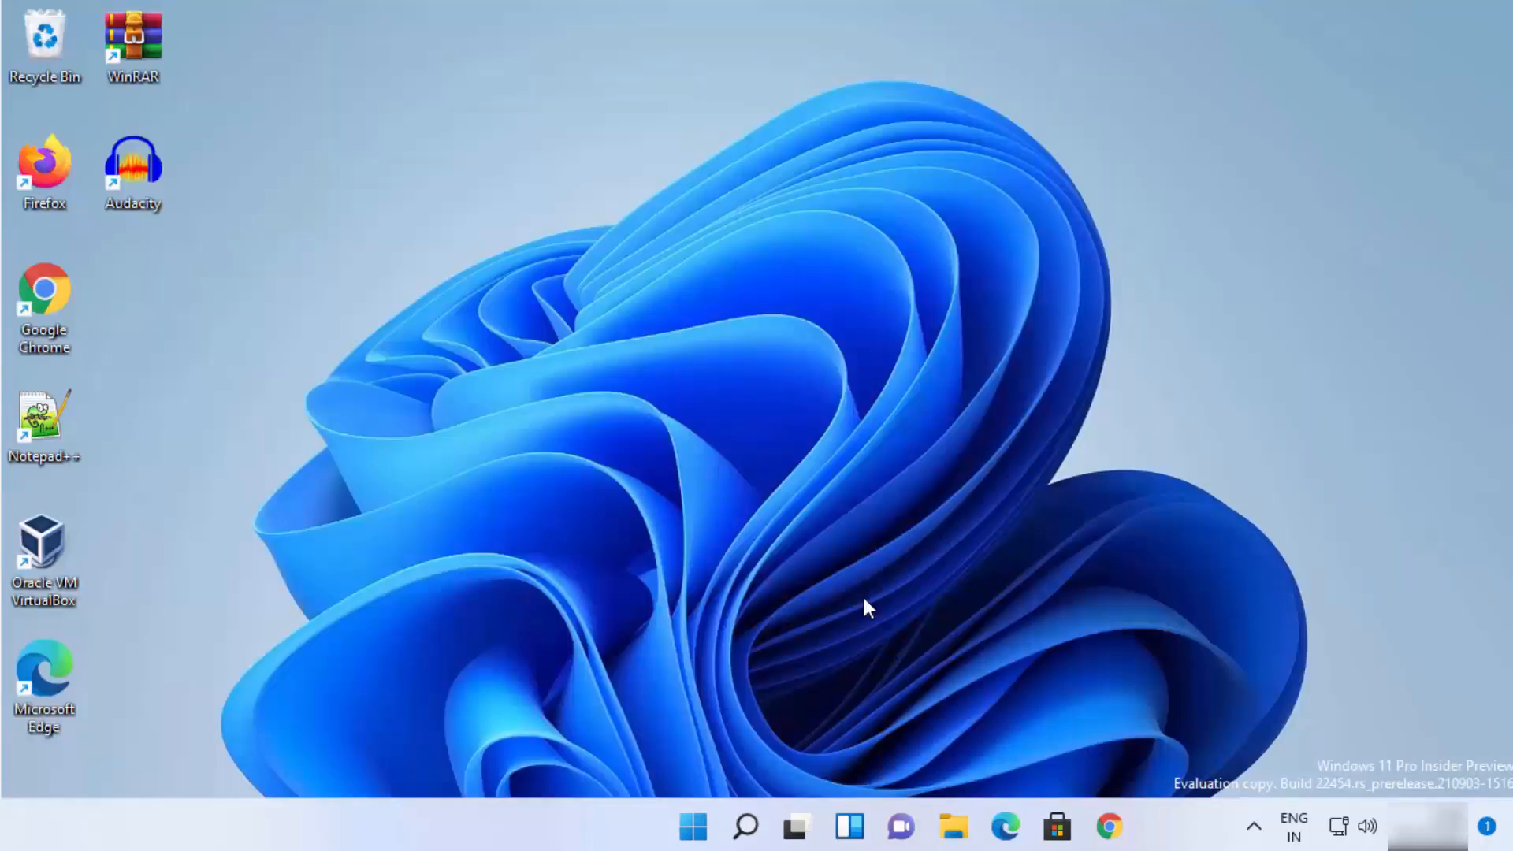
# Step: Sign out of the current Windows account and sign back in without a password
pyautogui.click(693, 829)
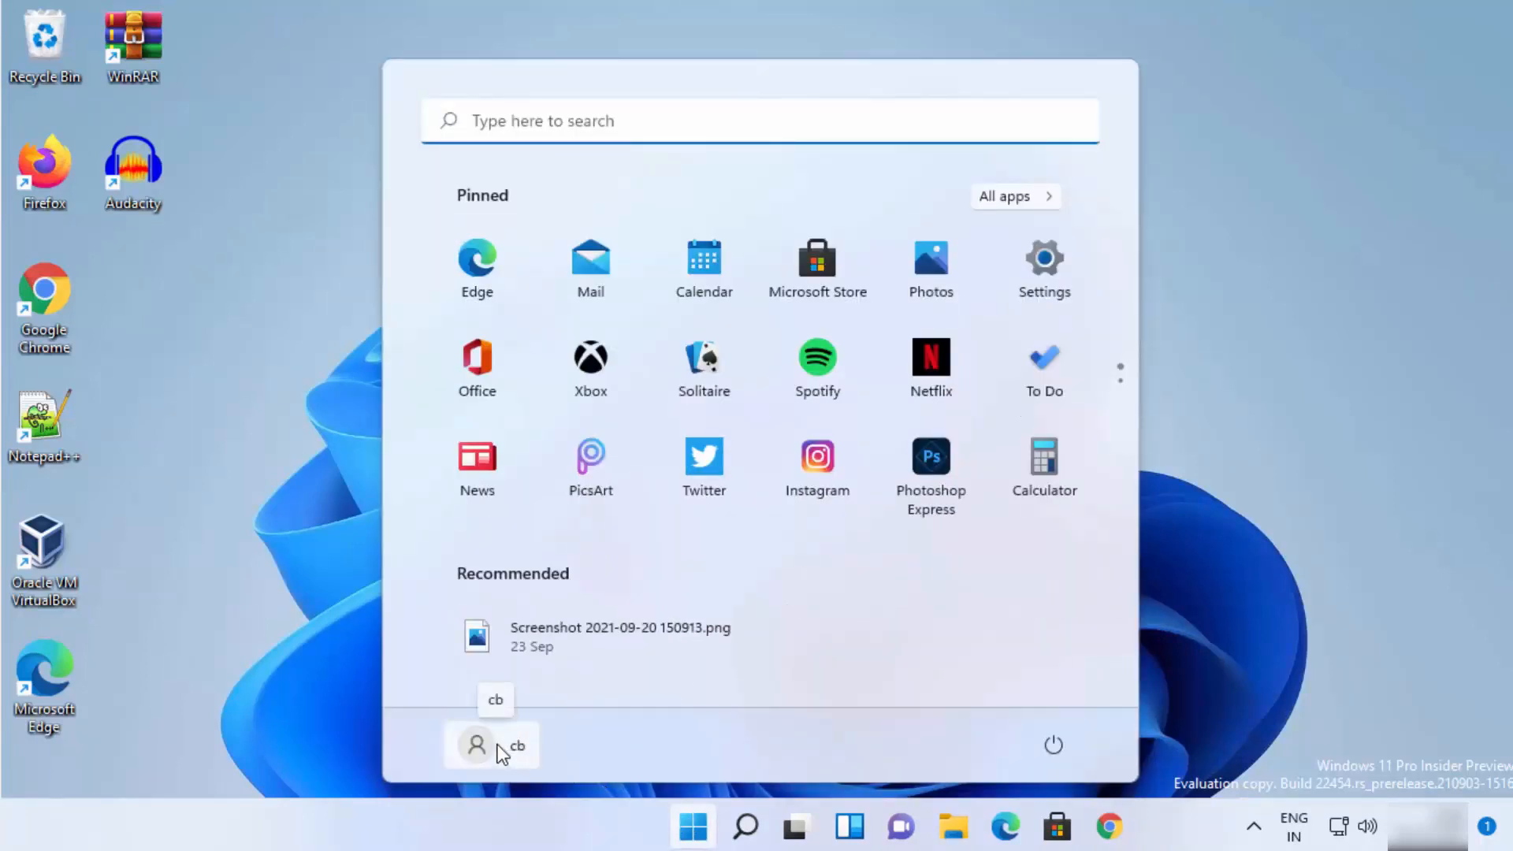
pyautogui.click(502, 753)
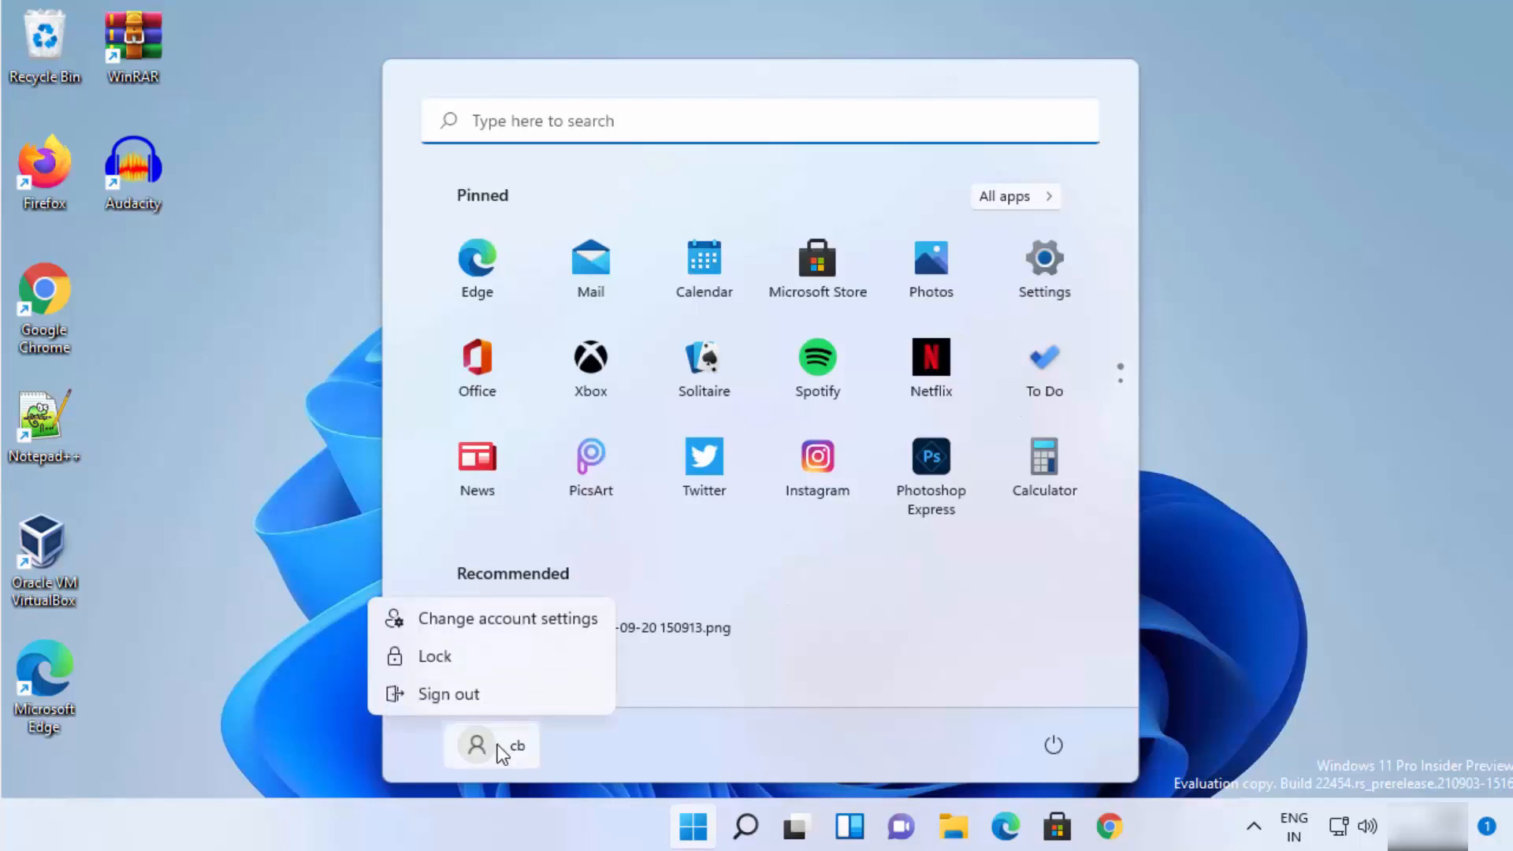
pyautogui.click(476, 697)
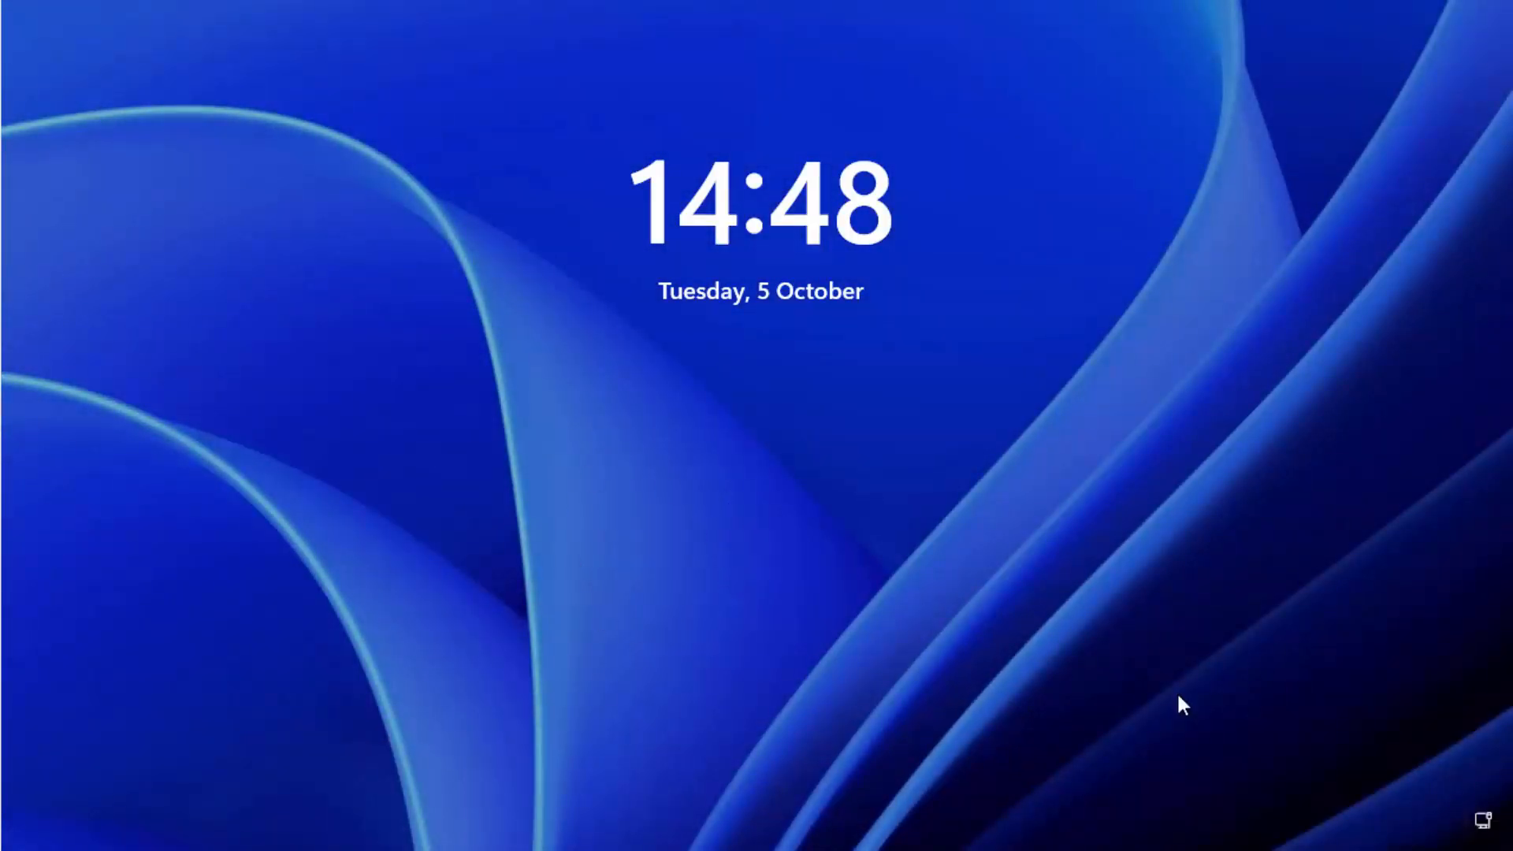
pyautogui.click(792, 566)
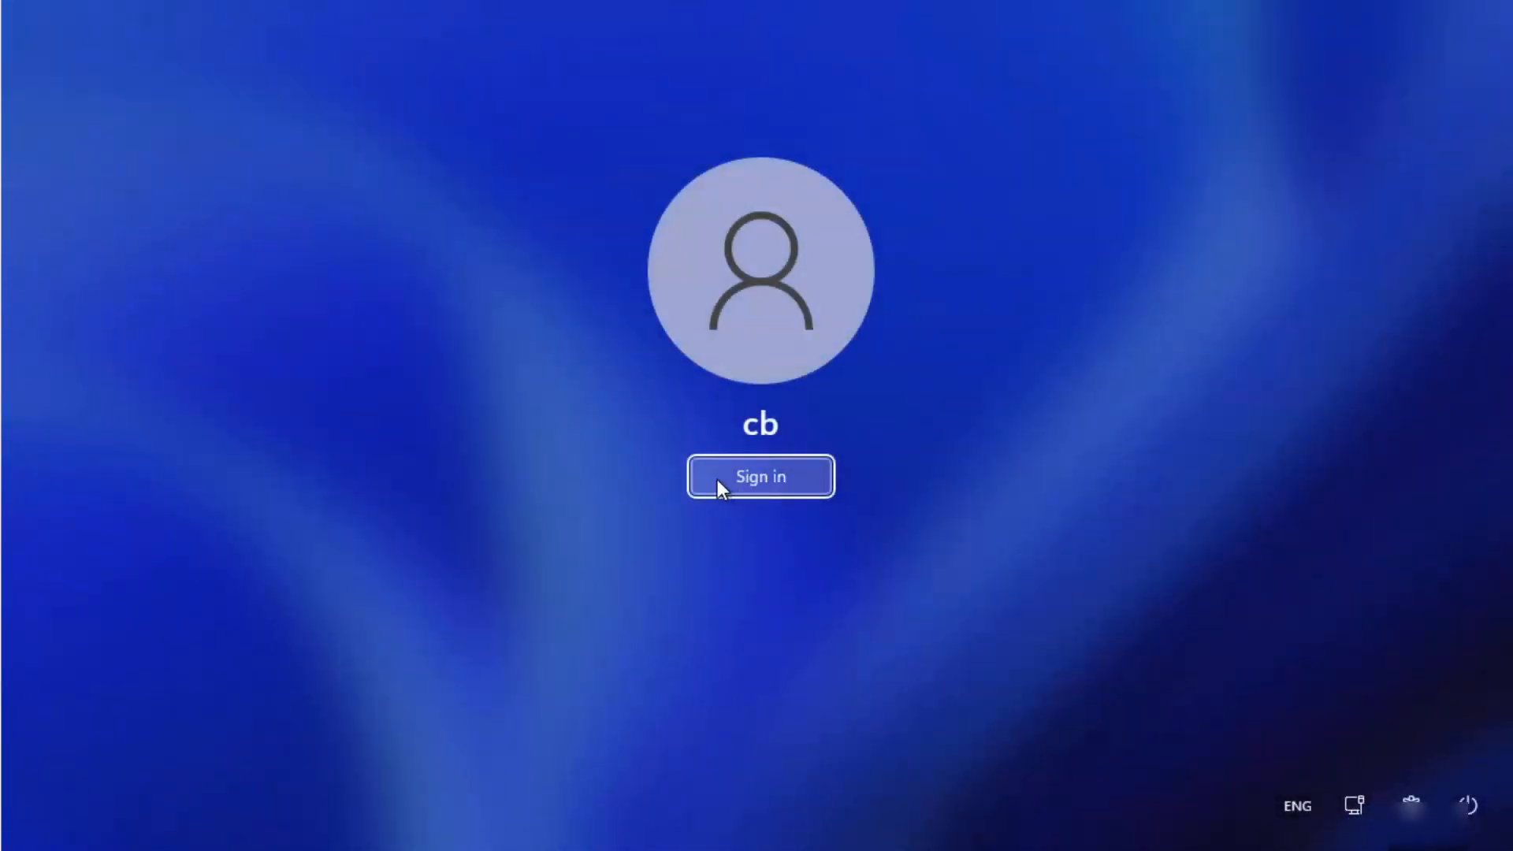
pyautogui.click(758, 481)
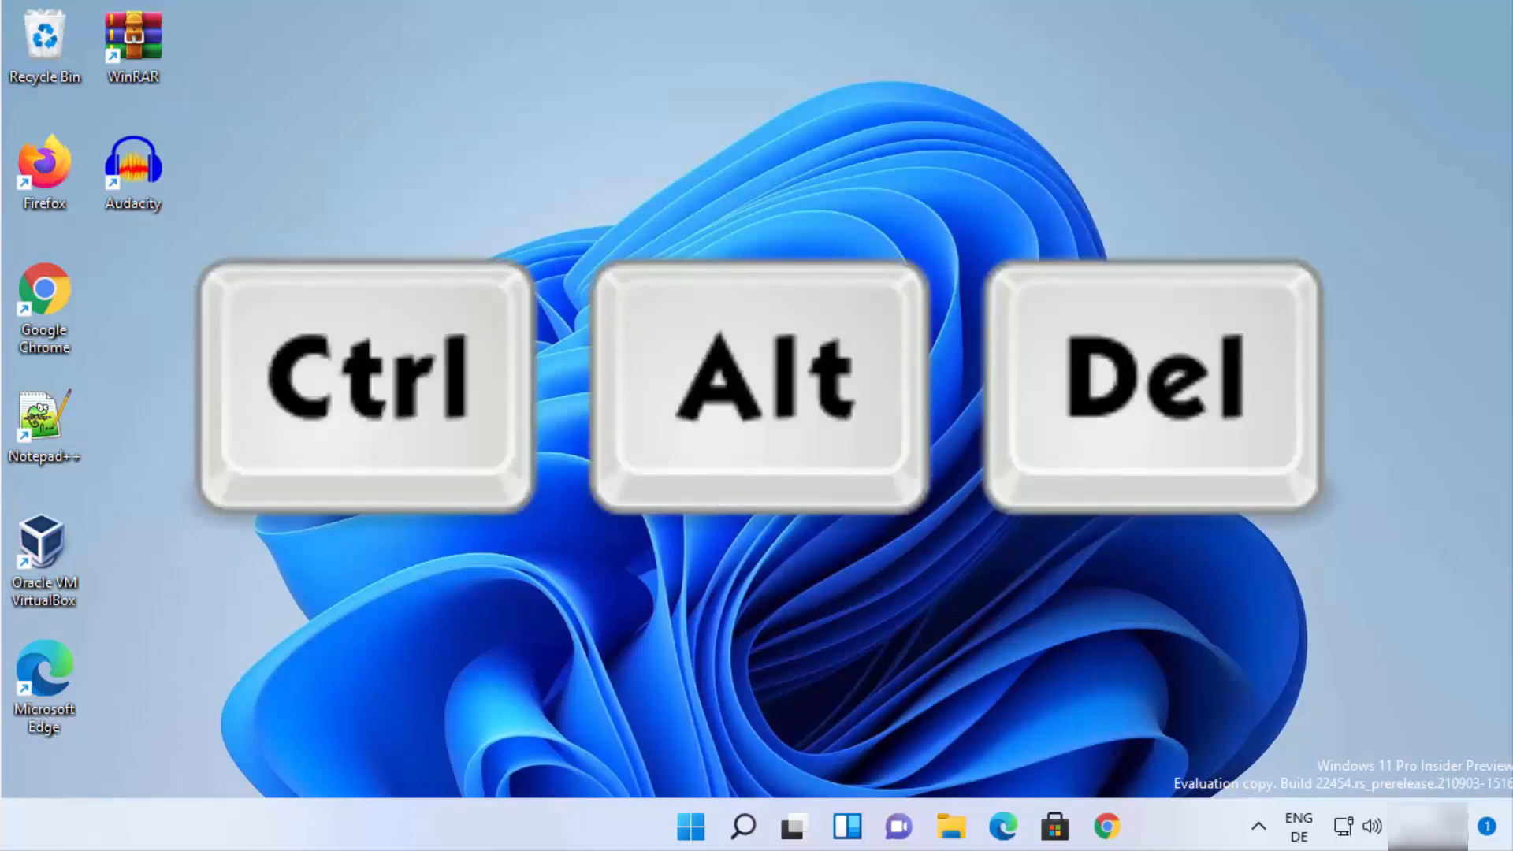
# Step: Submit a password change from the Windows security screen with the old, new and confirmation fields left blank
pyautogui.hotkey('ctrl', 'alt', 'Delete')
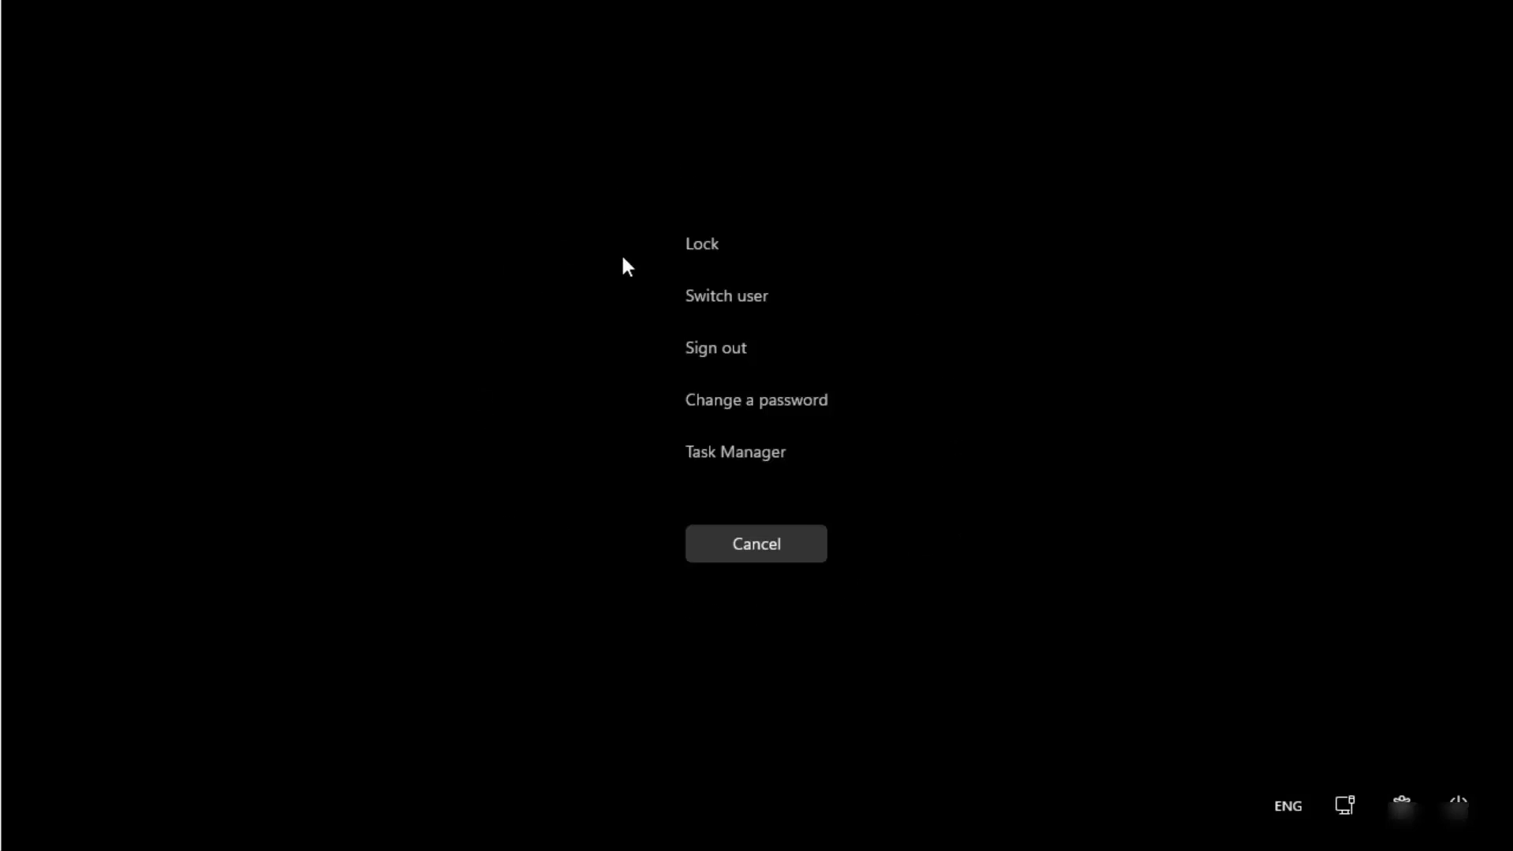
pyautogui.click(756, 407)
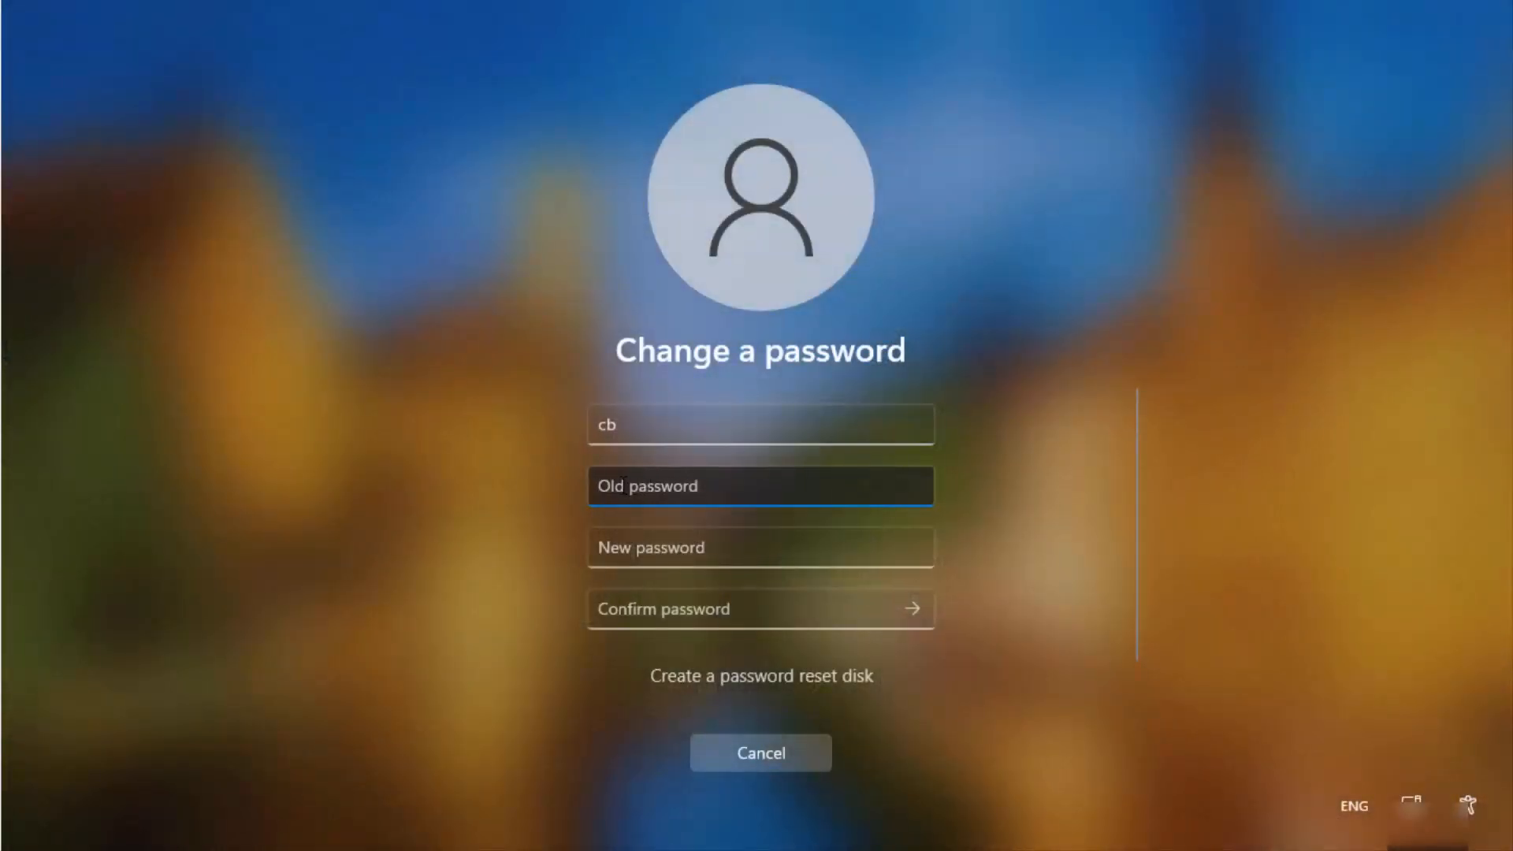
pyautogui.click(632, 536)
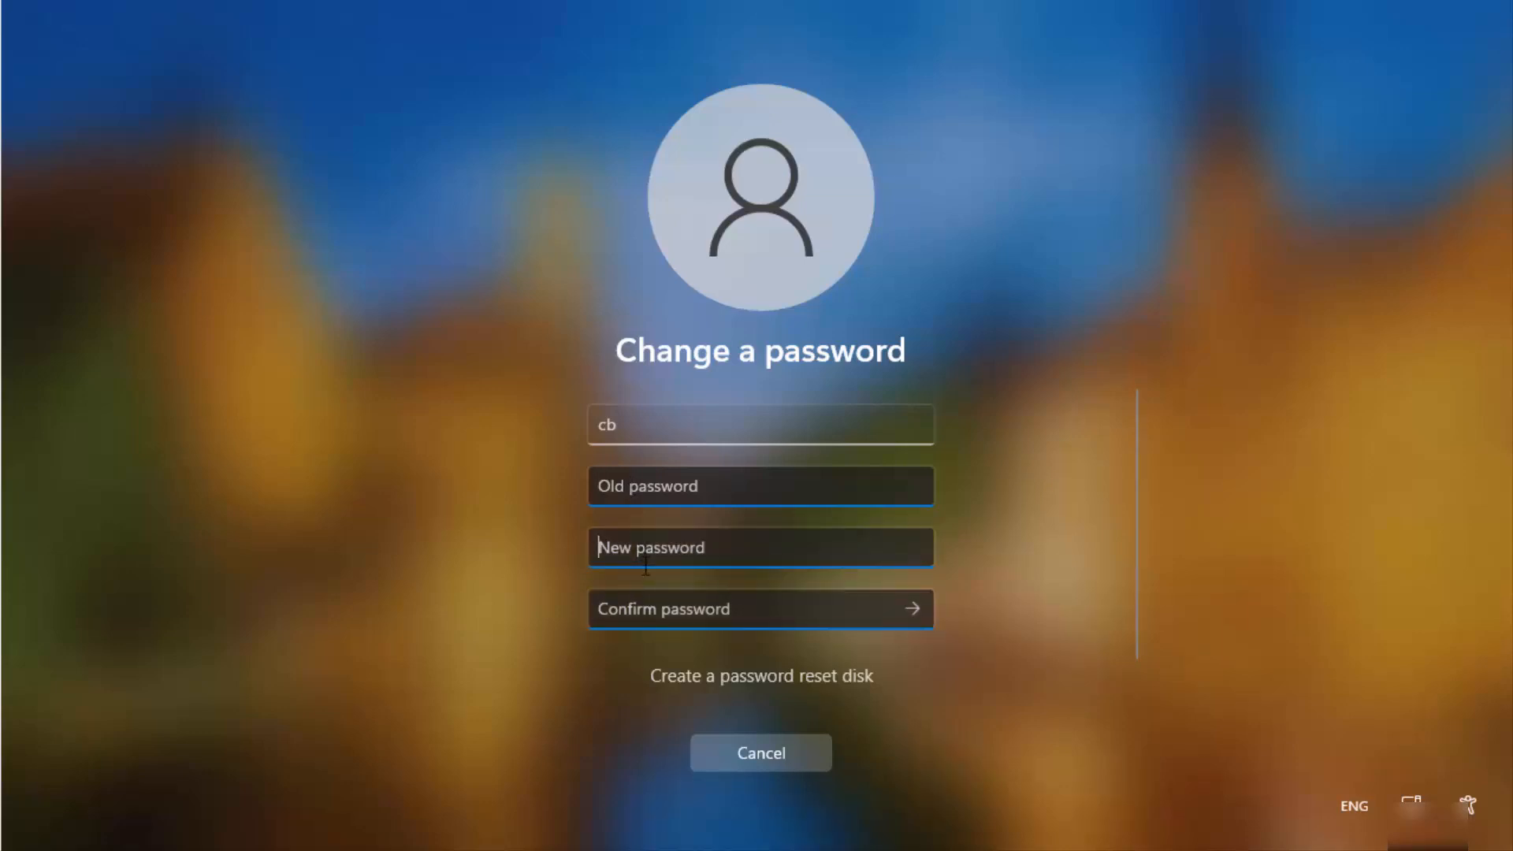
pyautogui.click(633, 616)
pyautogui.click(640, 554)
pyautogui.click(640, 610)
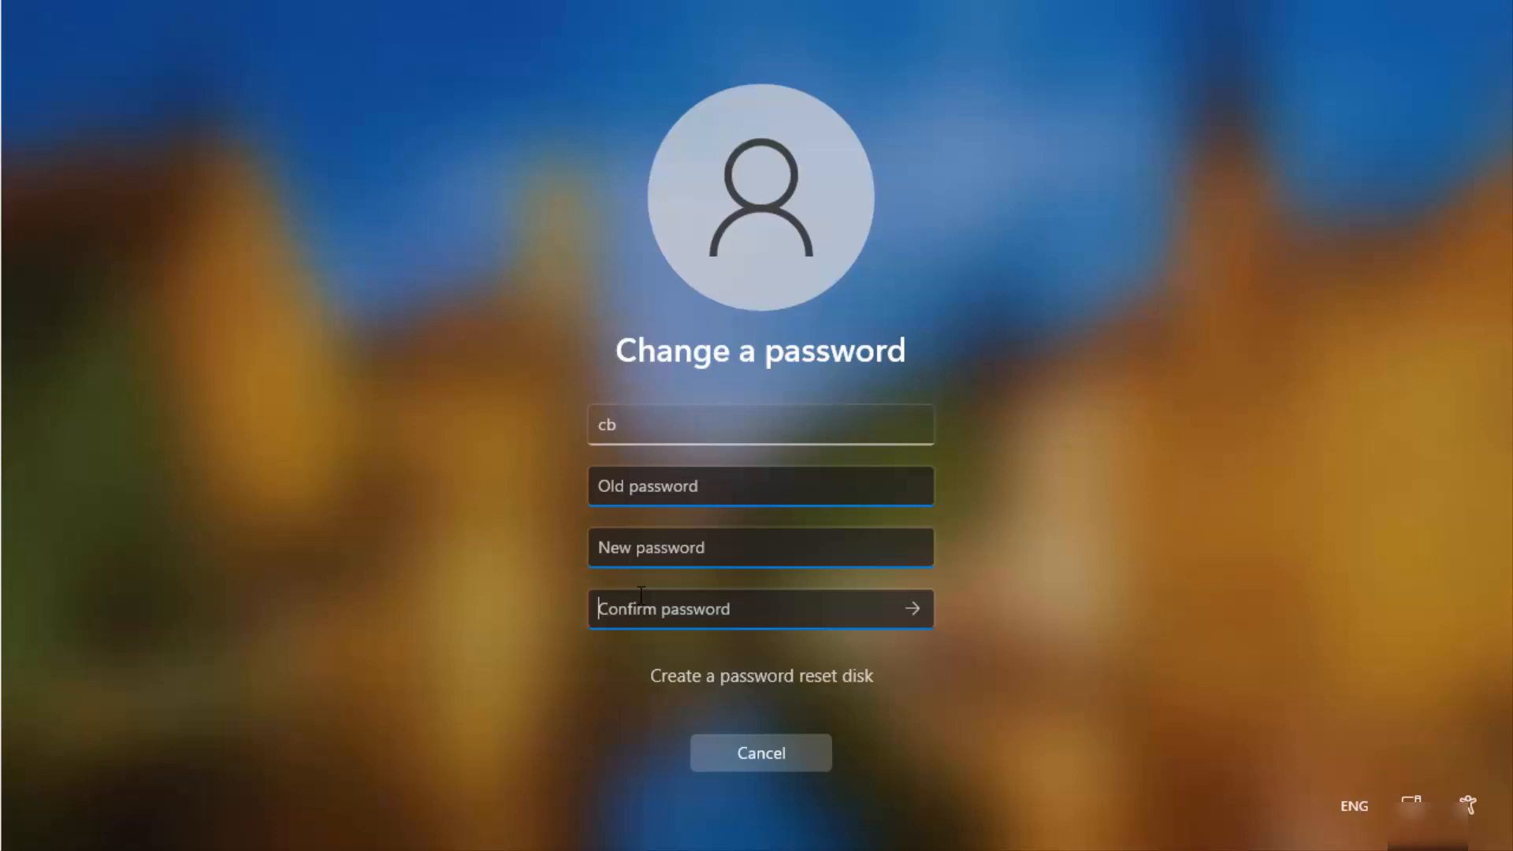
pyautogui.click(910, 610)
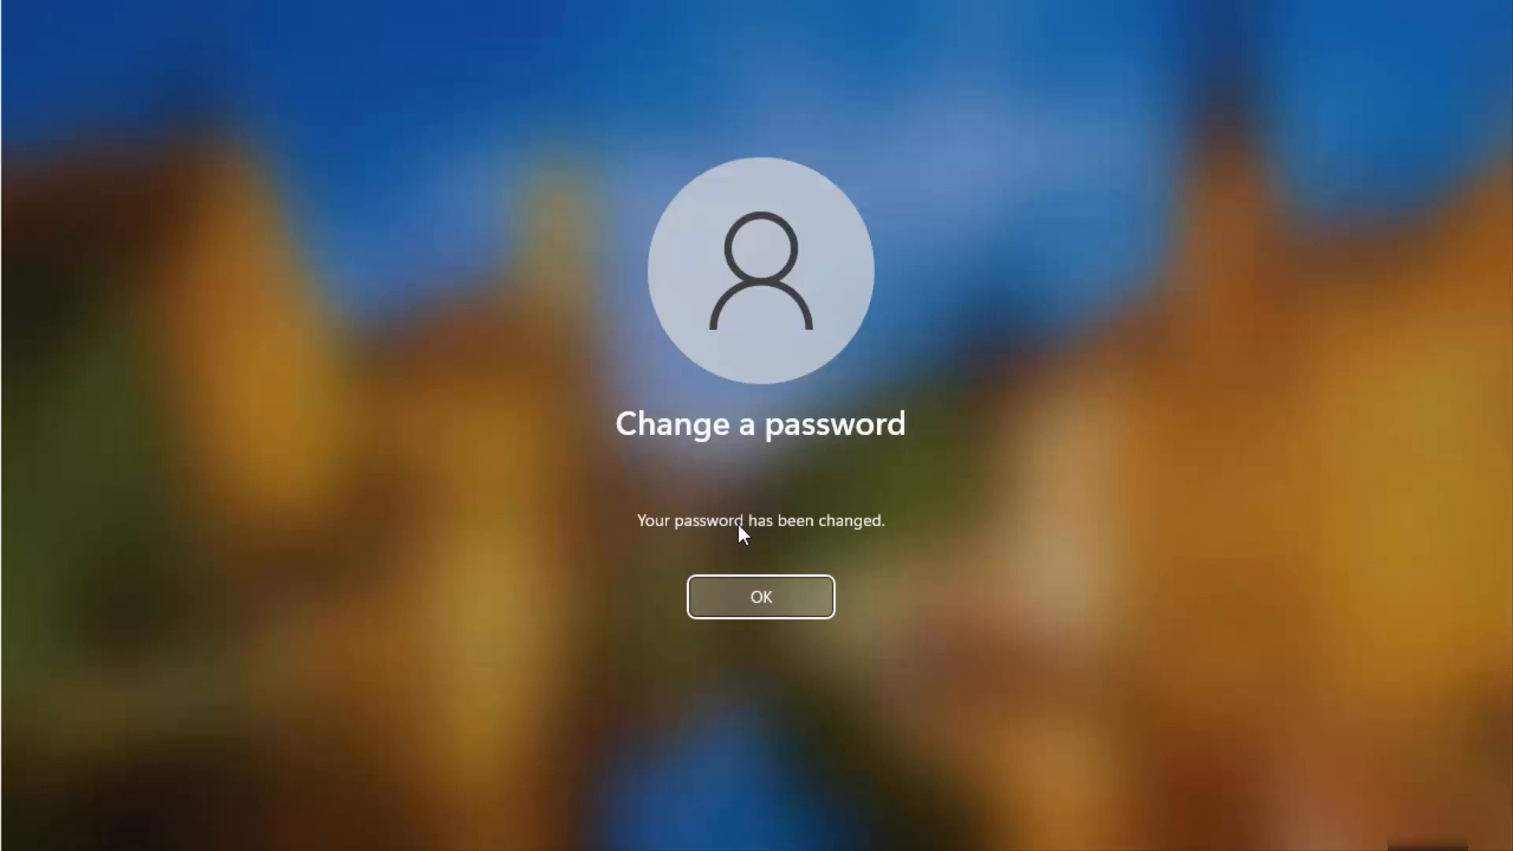
pyautogui.click(748, 597)
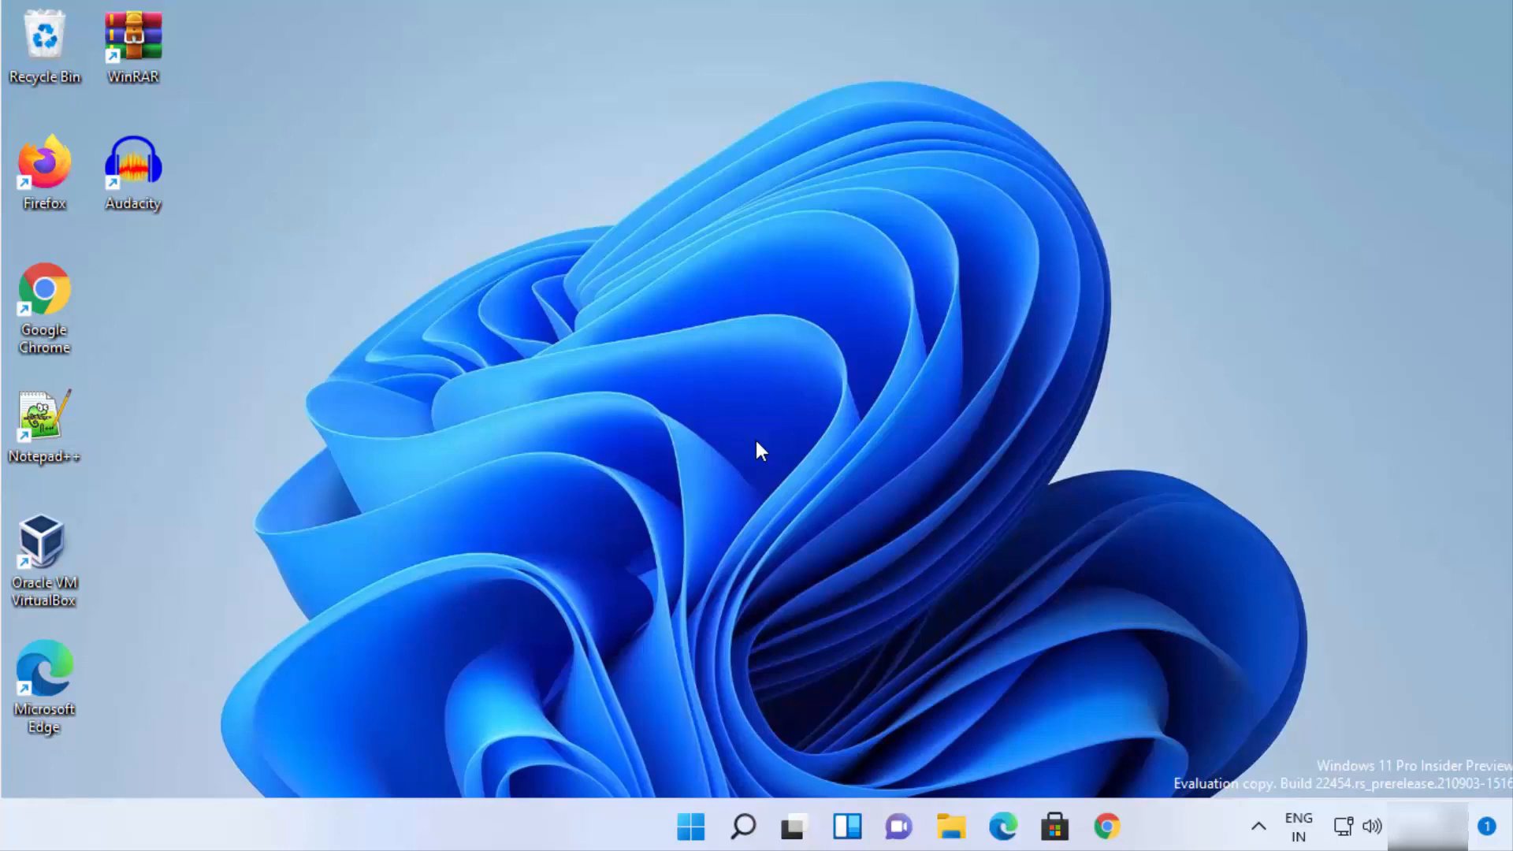
# Step: Open Computer Management and display the Users folder under Local Users and Groups
pyautogui.rightClick(688, 828)
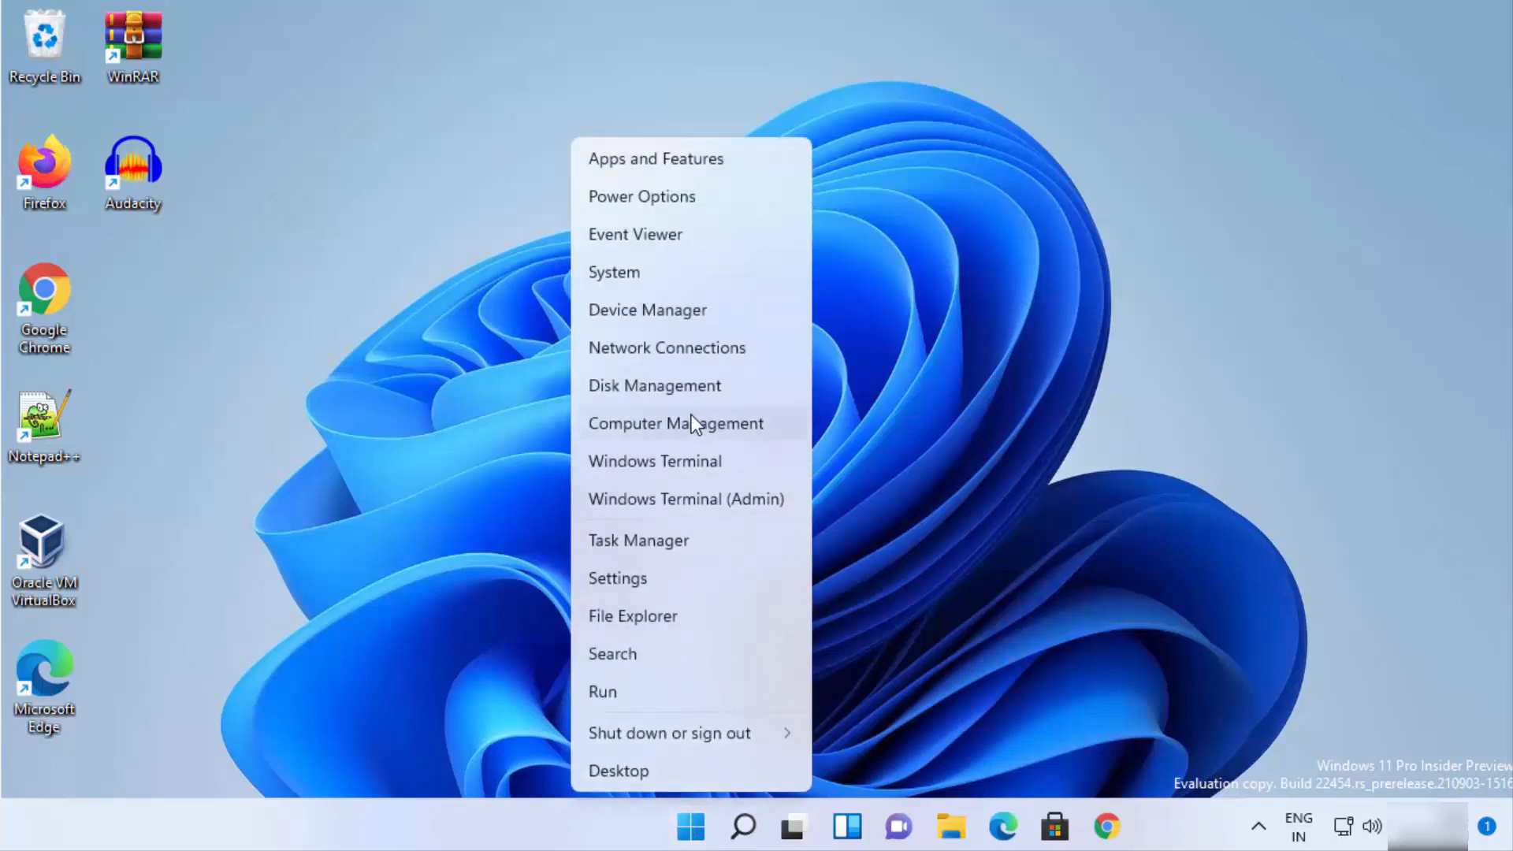
pyautogui.click(635, 424)
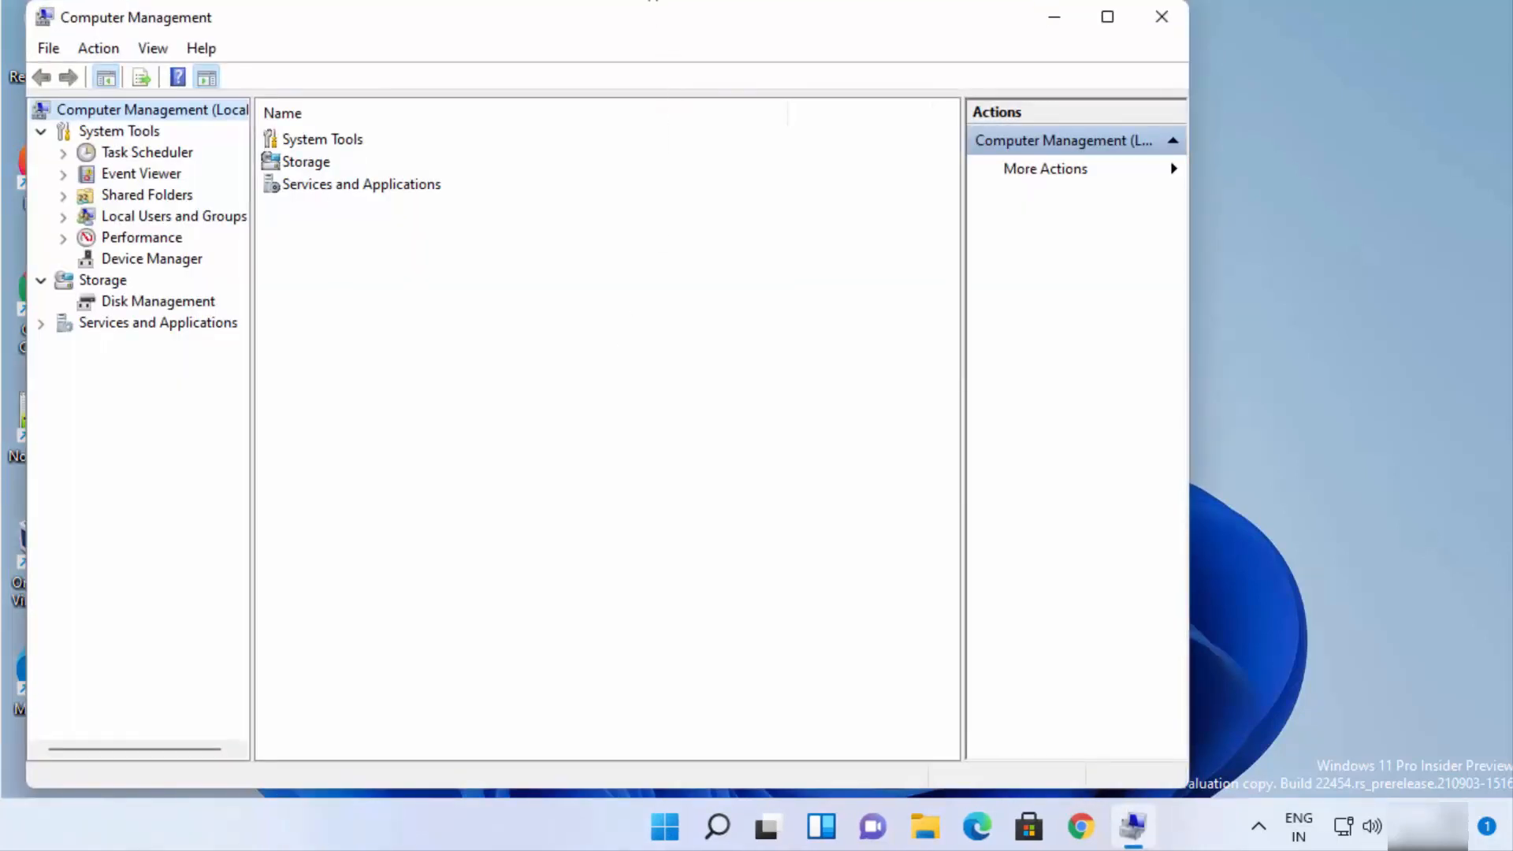
pyautogui.moveTo(646, 28); pyautogui.dragTo(824, 22)
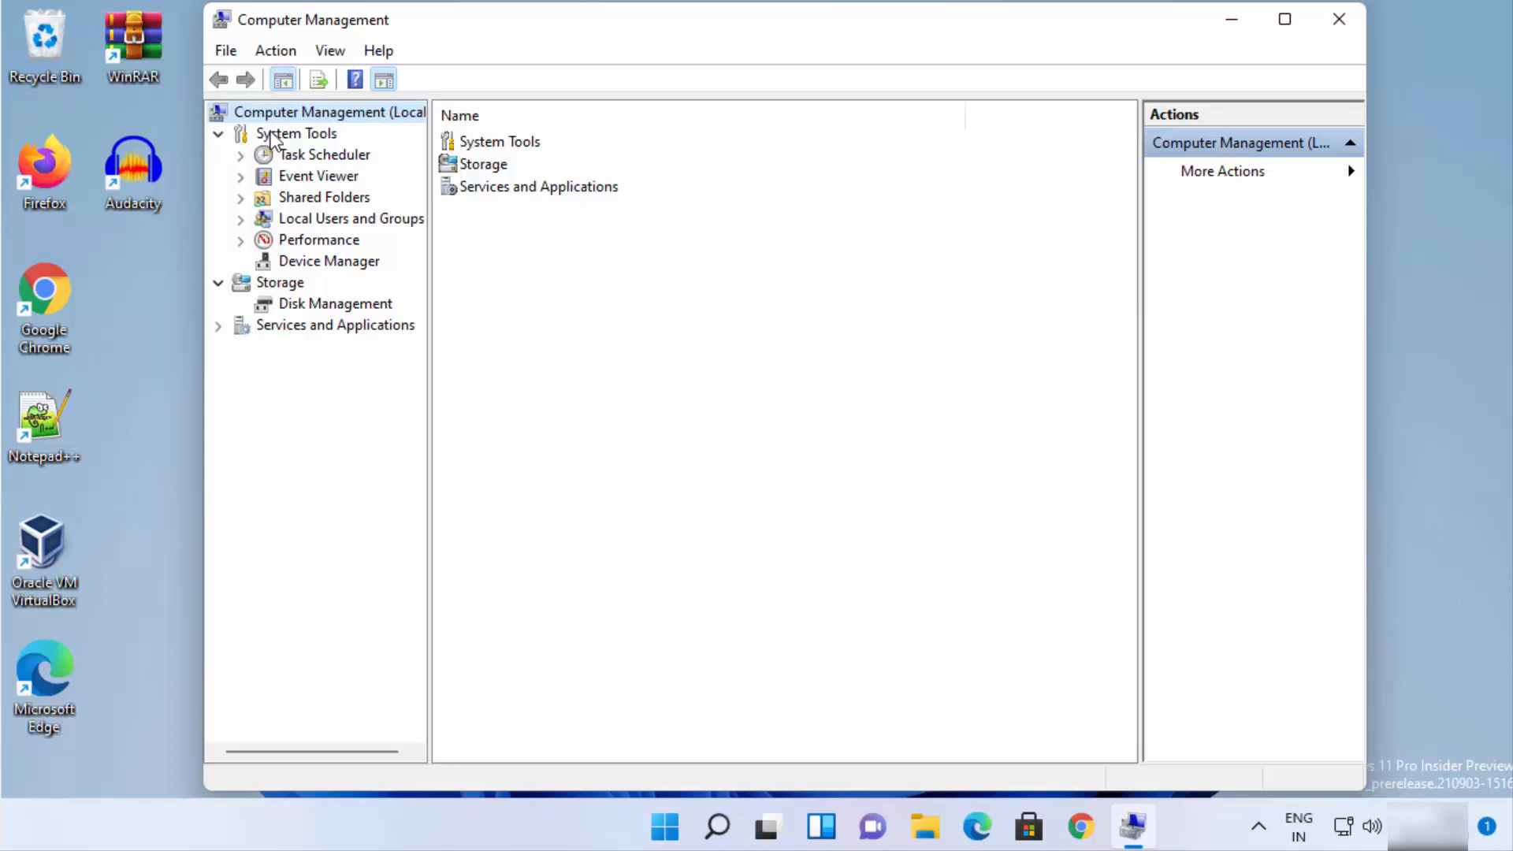
pyautogui.click(299, 223)
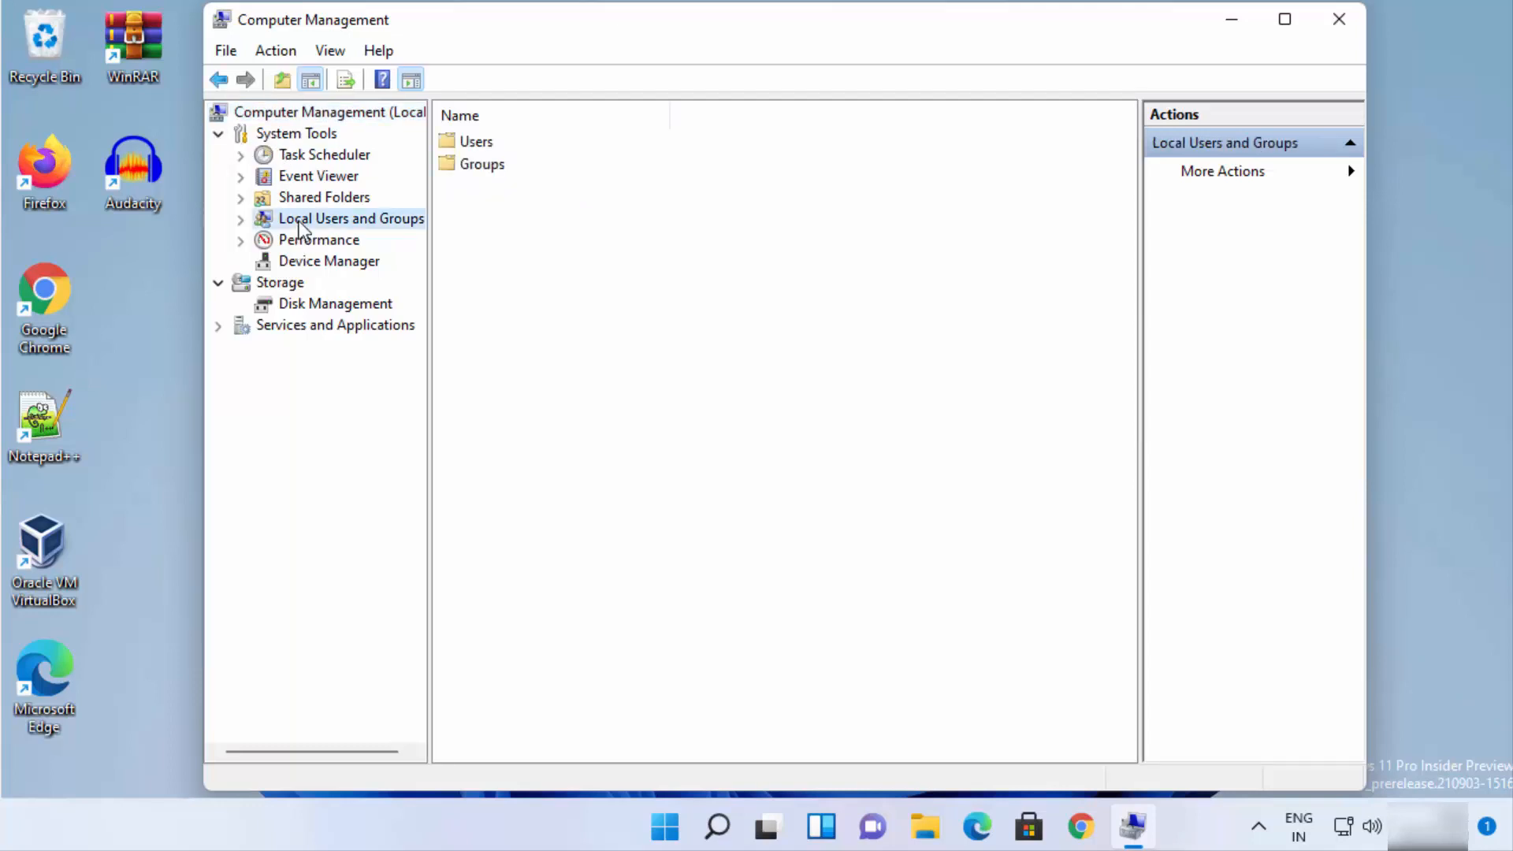
pyautogui.click(242, 220)
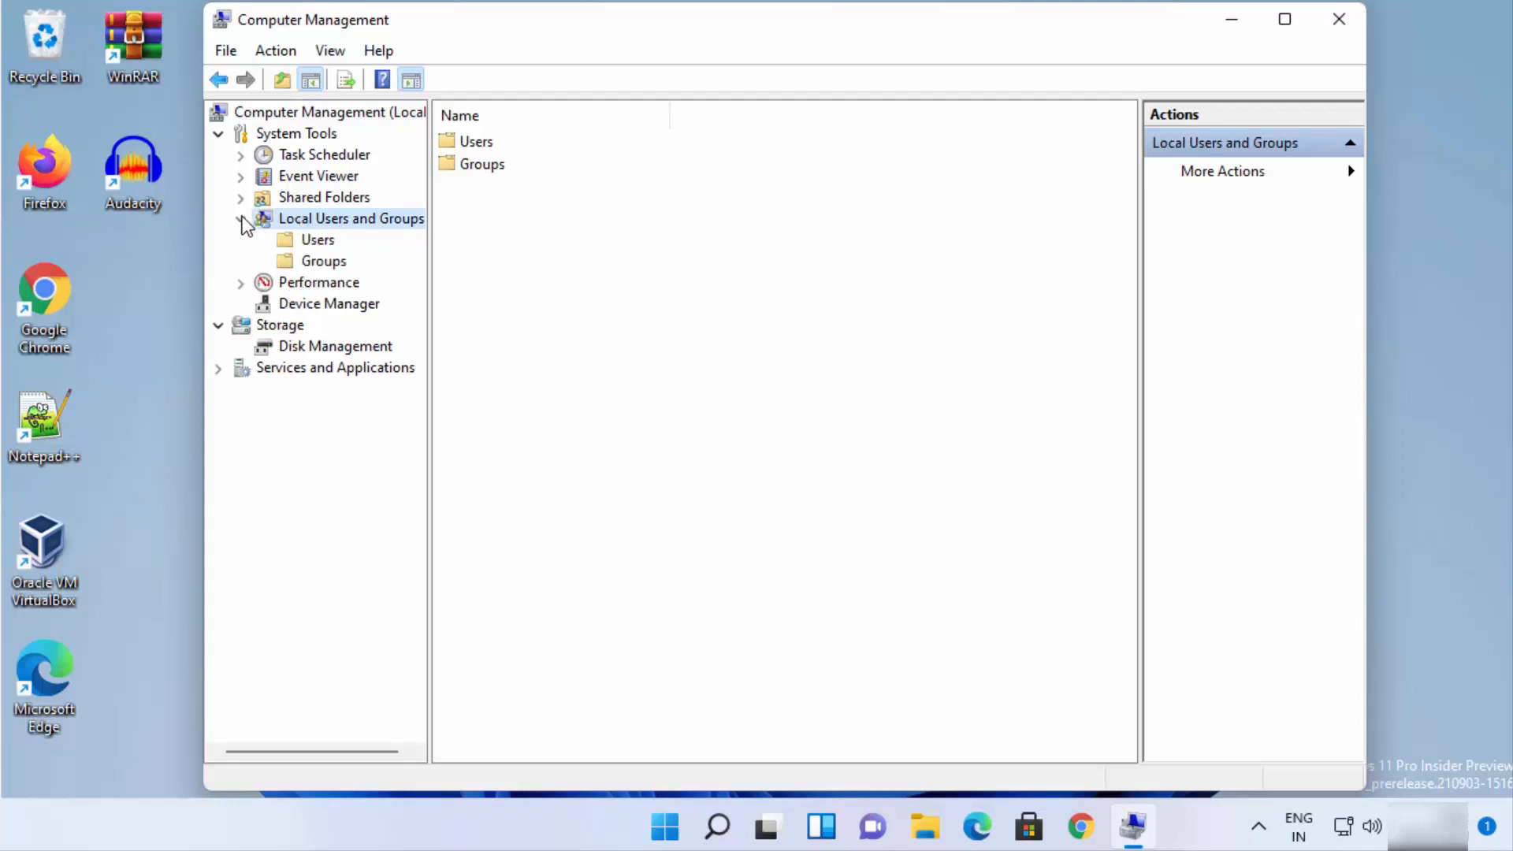
pyautogui.click(306, 239)
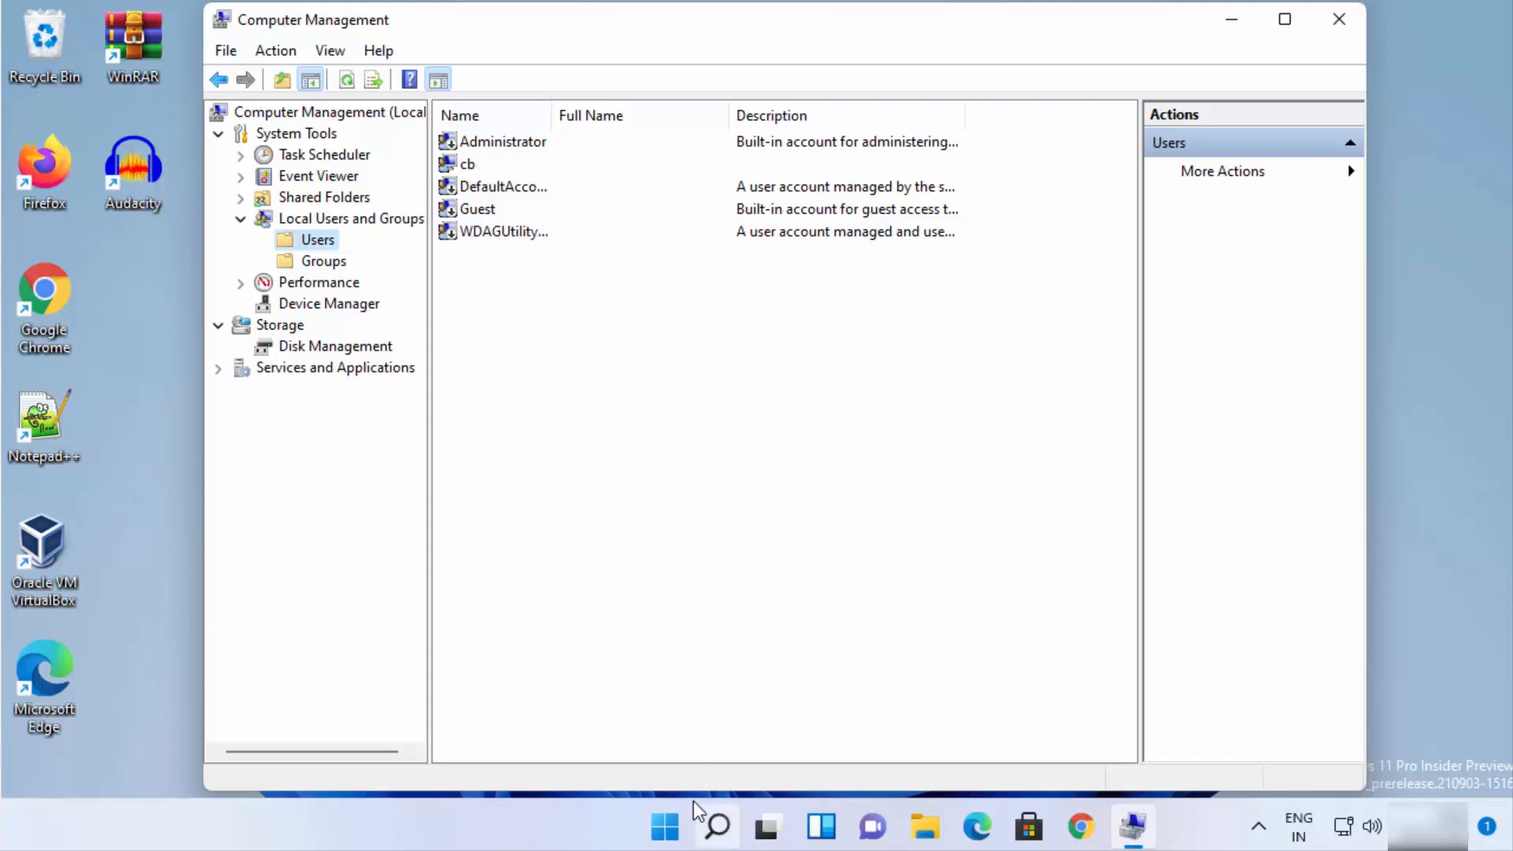
# Step: Proceed to the Set Password form for the signed-in local user, cancel it and close Computer Management
pyautogui.click(663, 839)
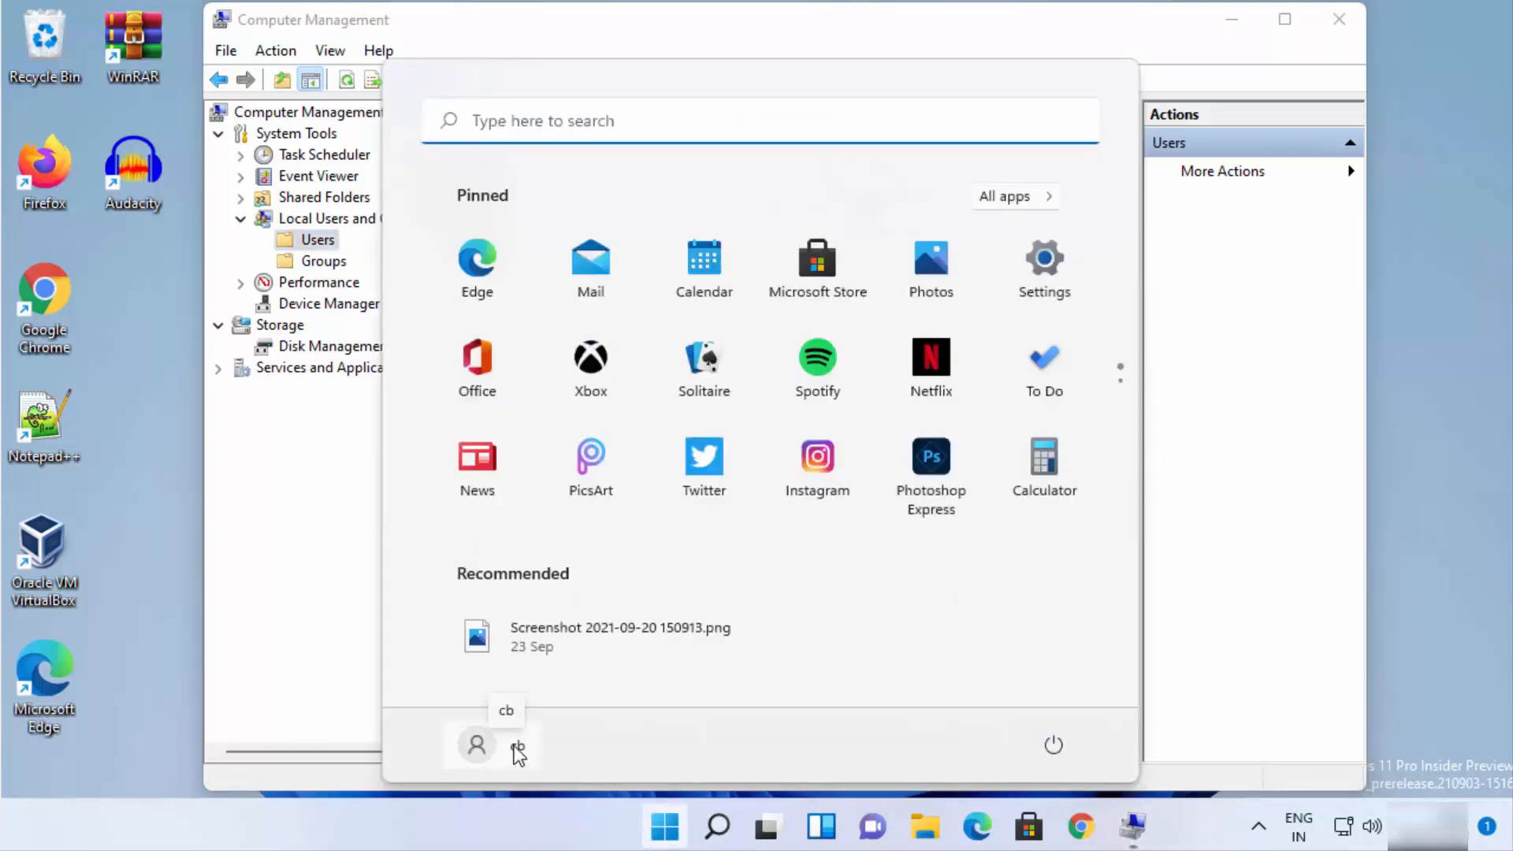
pyautogui.click(309, 661)
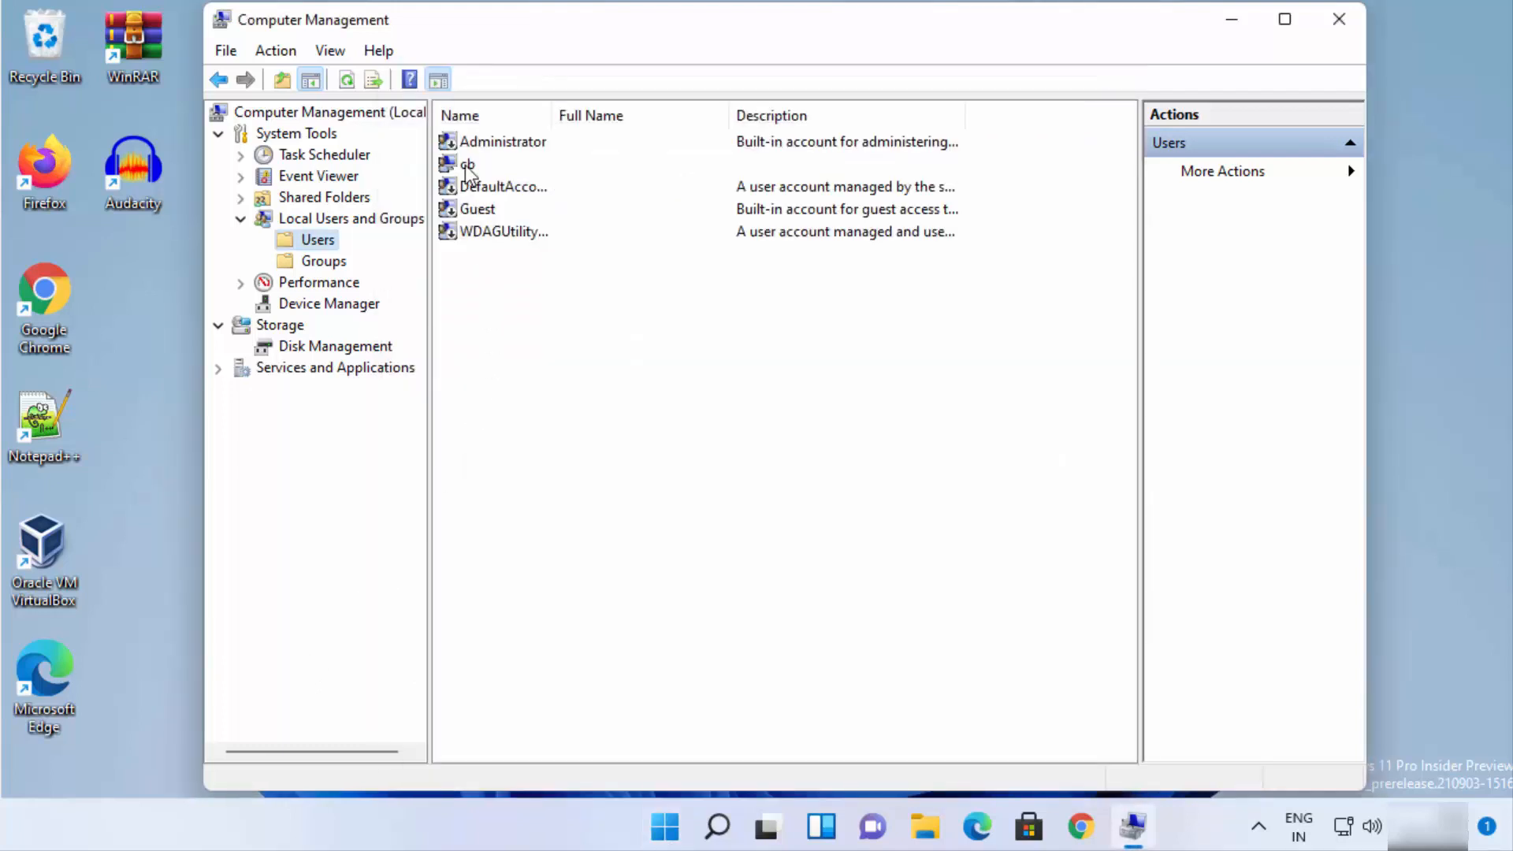
pyautogui.click(465, 164)
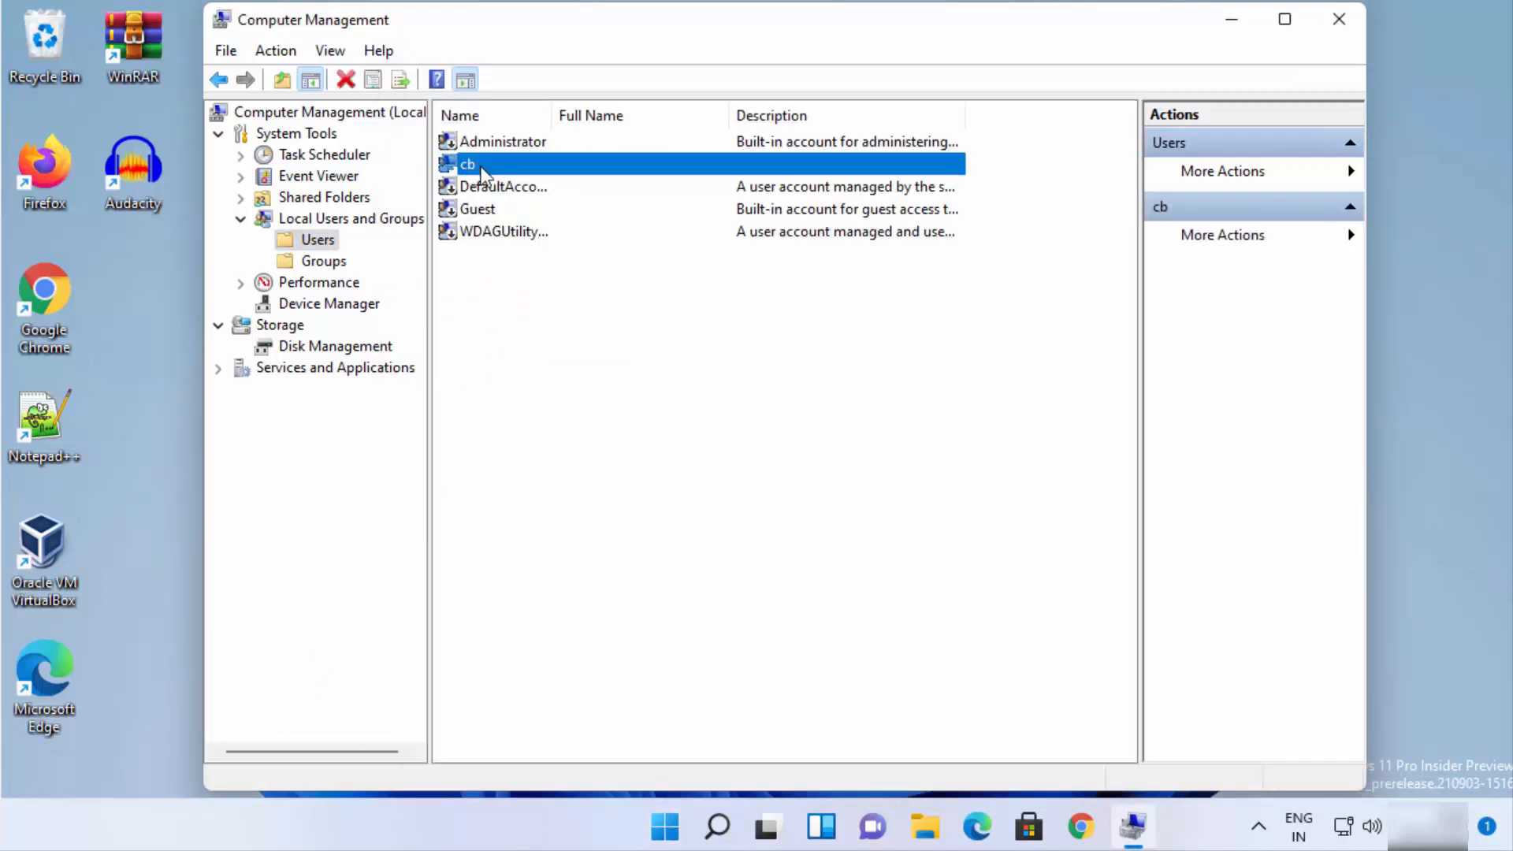
pyautogui.rightClick(482, 172)
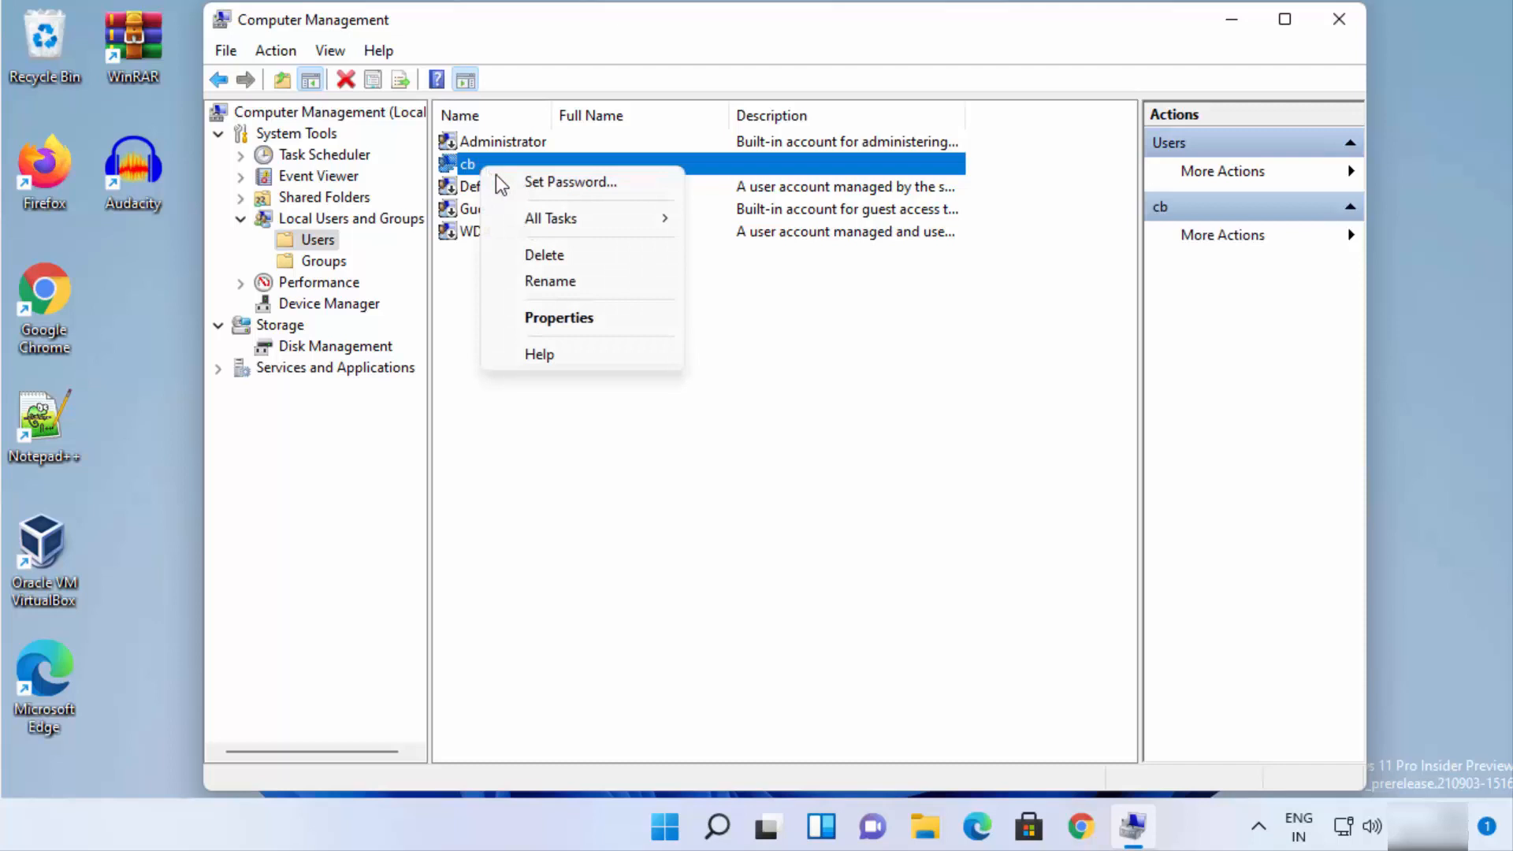
pyautogui.click(556, 185)
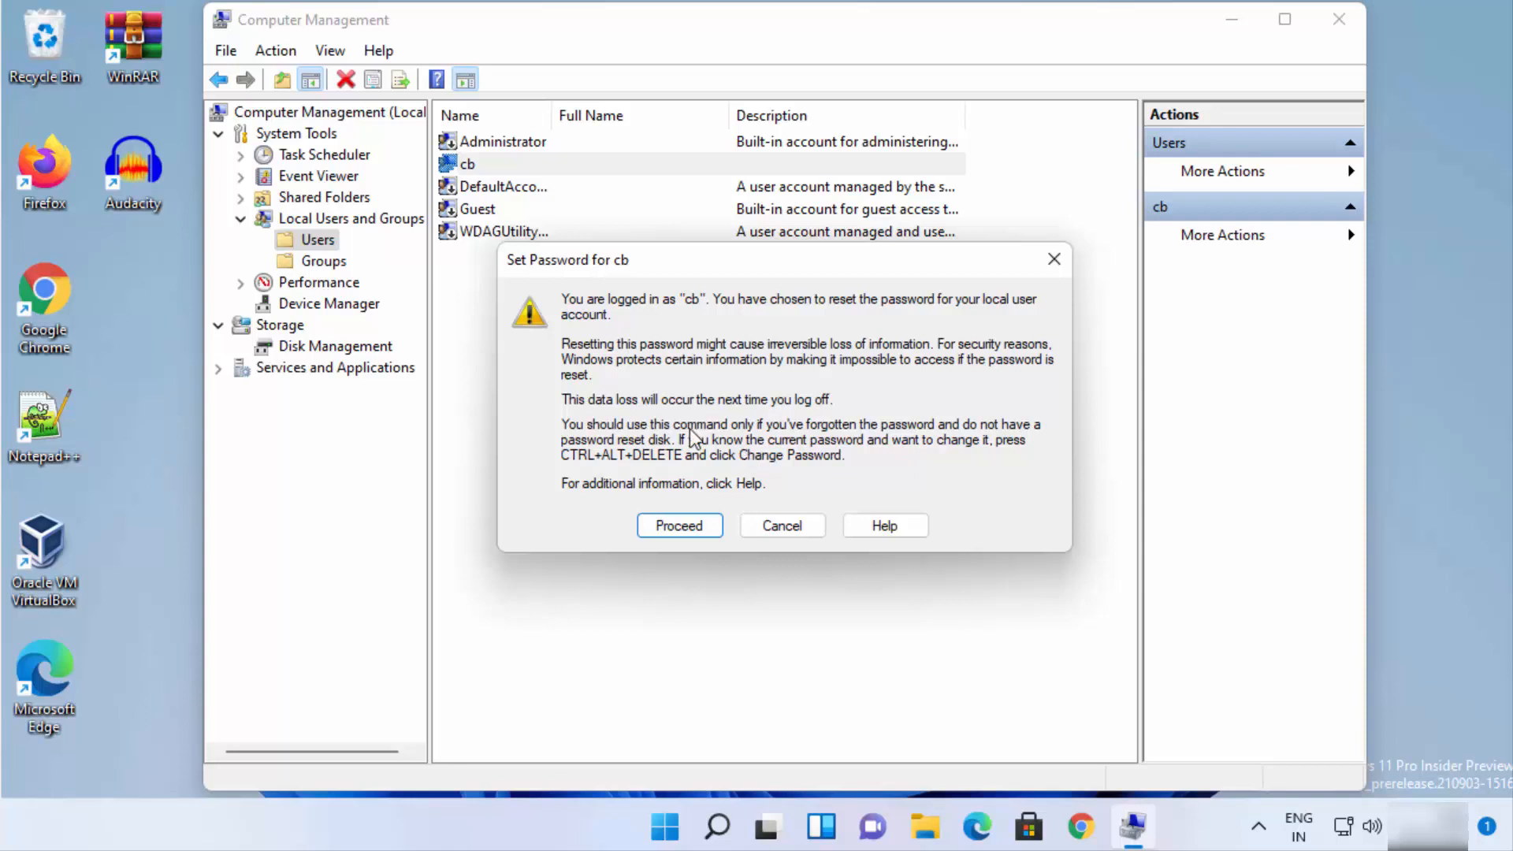
pyautogui.click(679, 526)
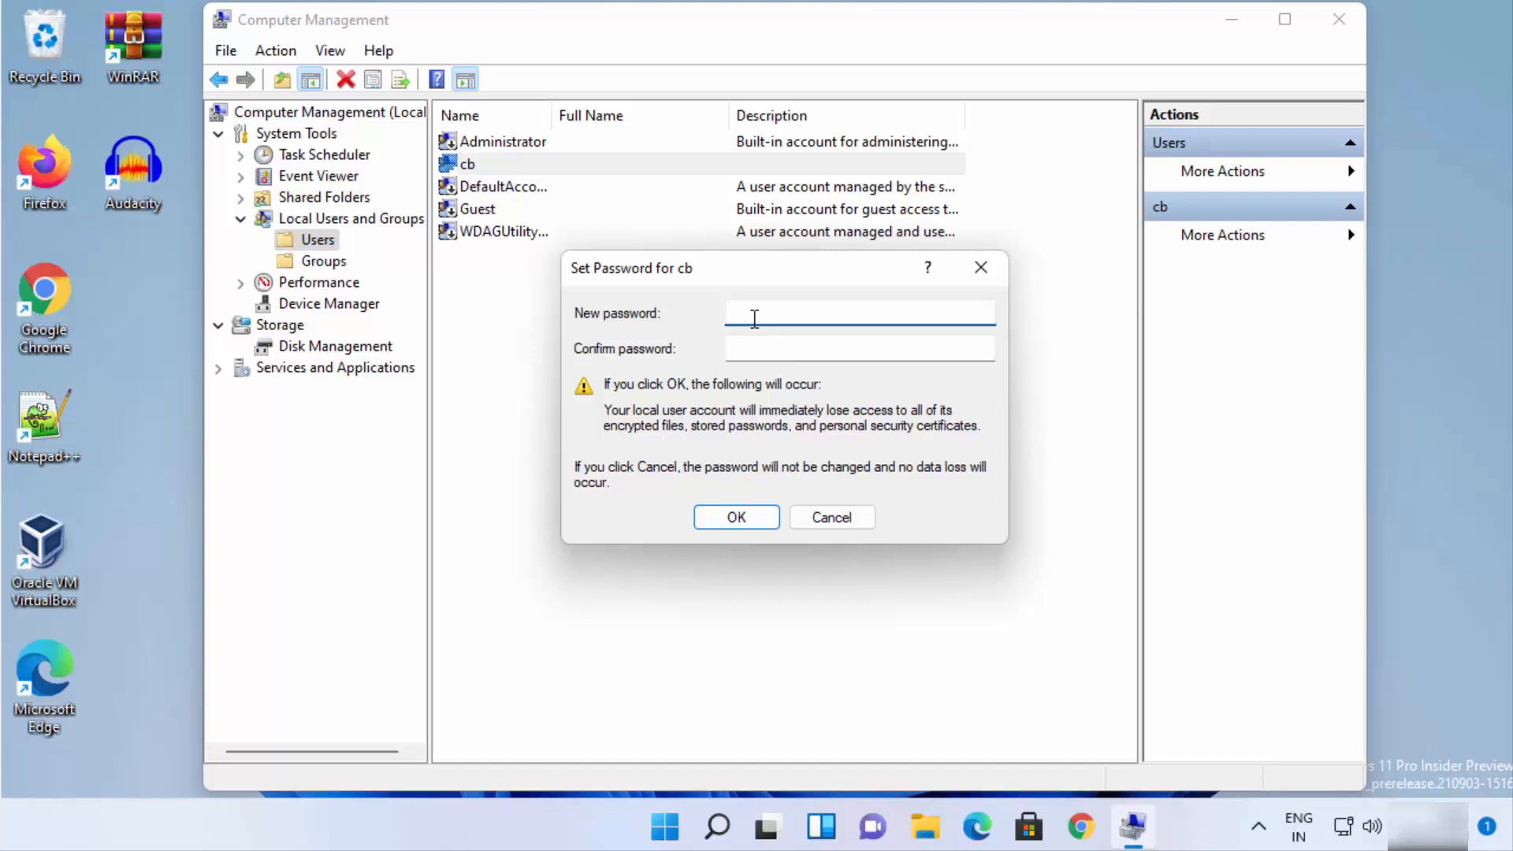
pyautogui.click(820, 514)
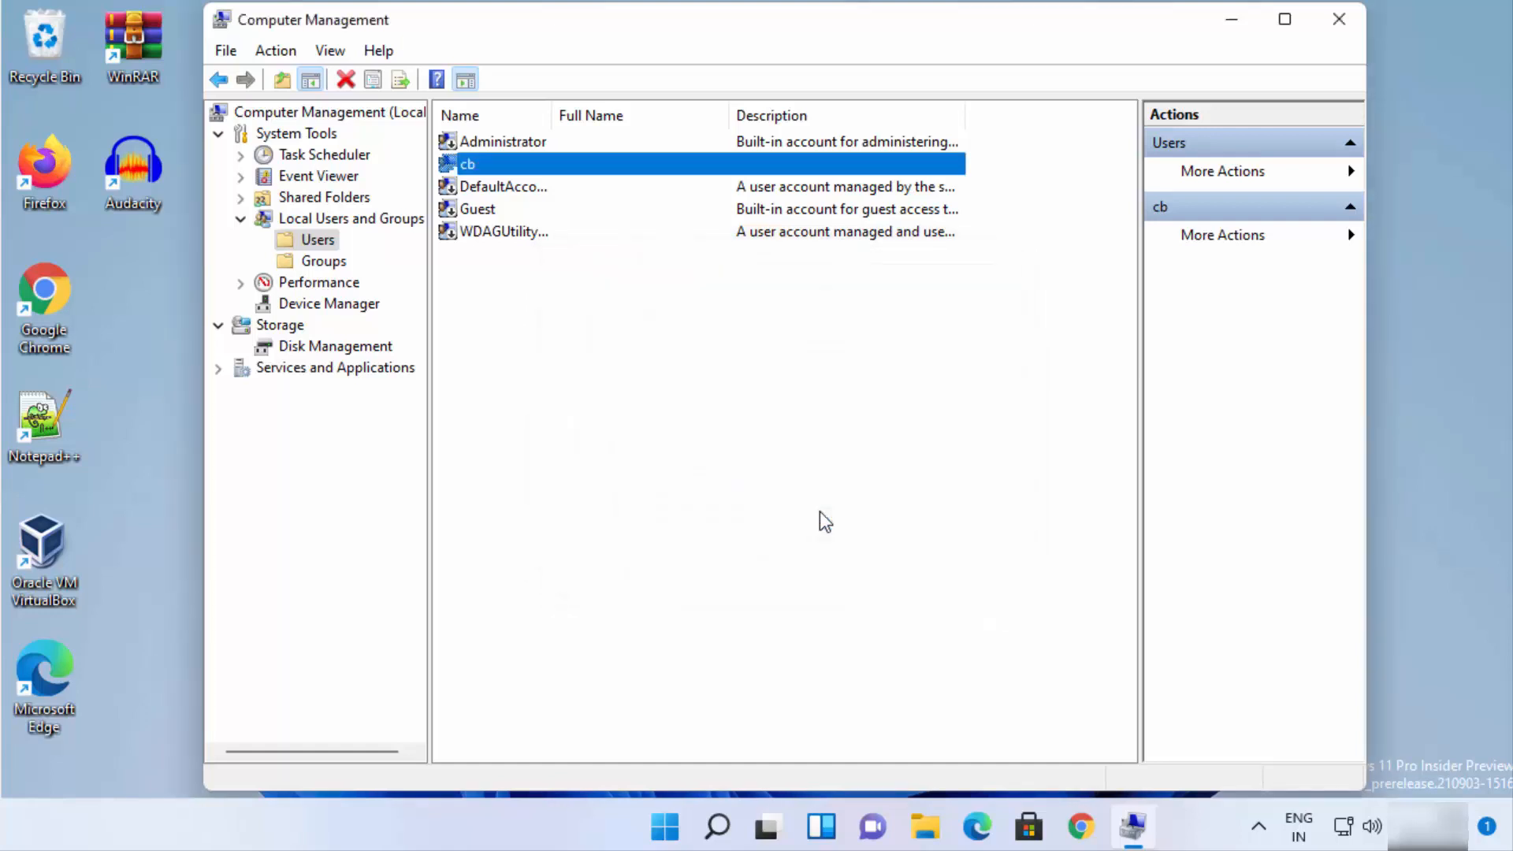
pyautogui.click(1339, 19)
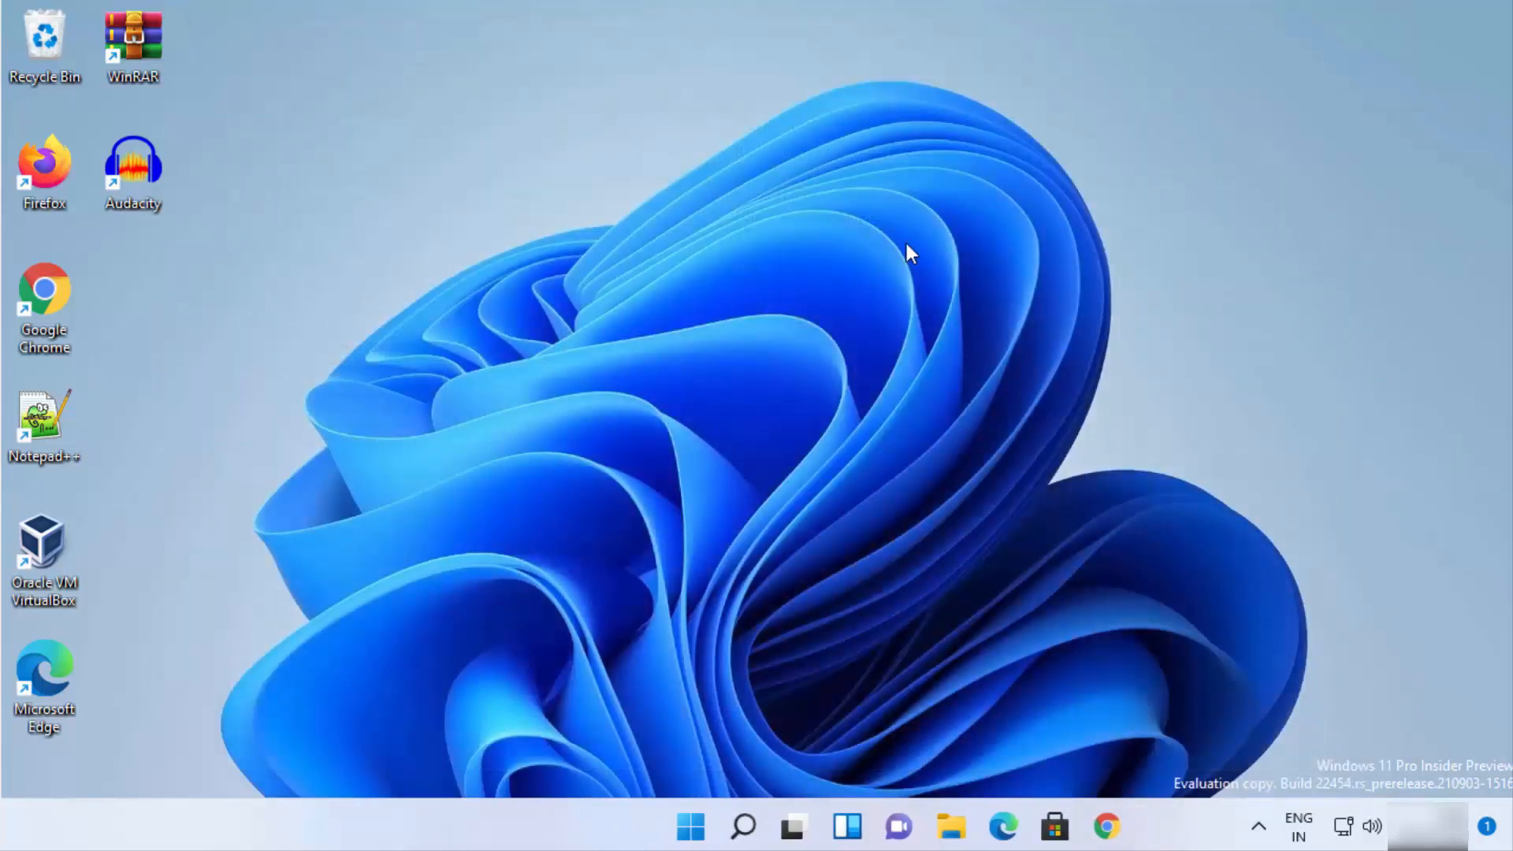